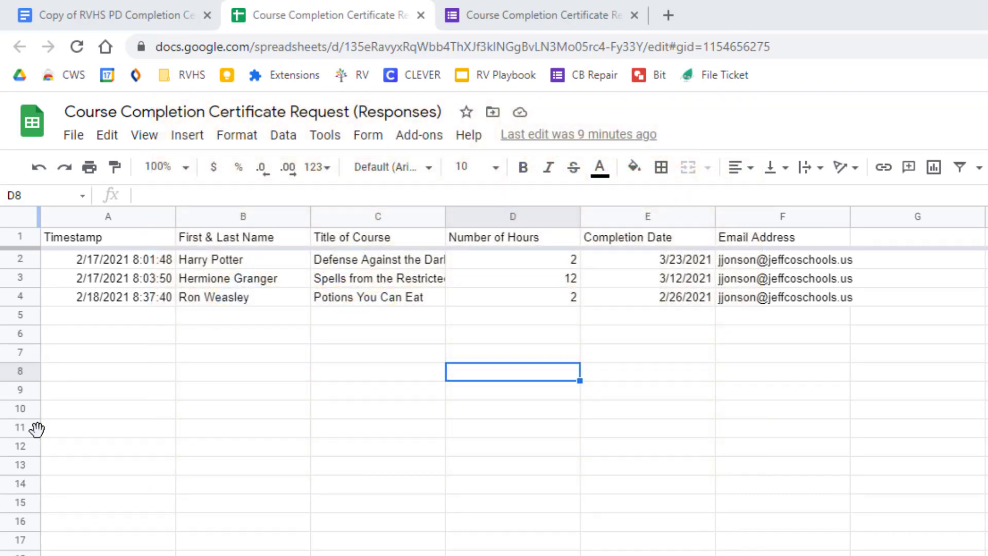
Step: Review the request form, then add <<Name>> and <<Course Title>> placeholders to the certificate template
click(515, 19)
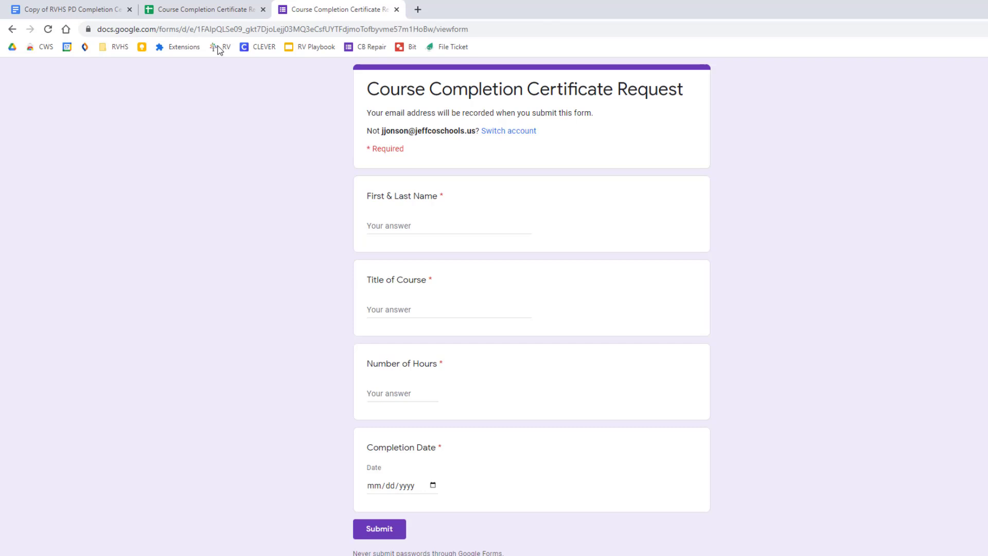
click(199, 9)
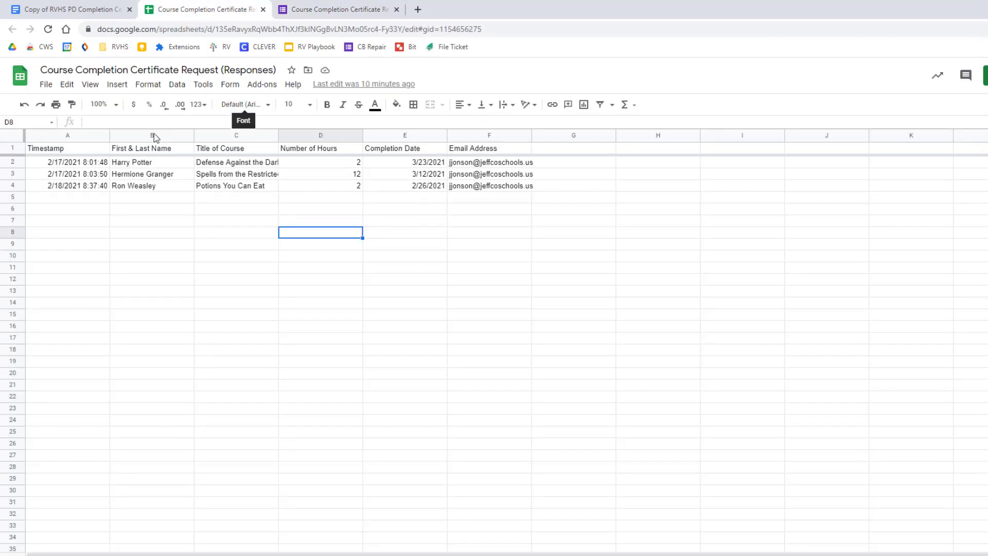
click(94, 10)
click(515, 311)
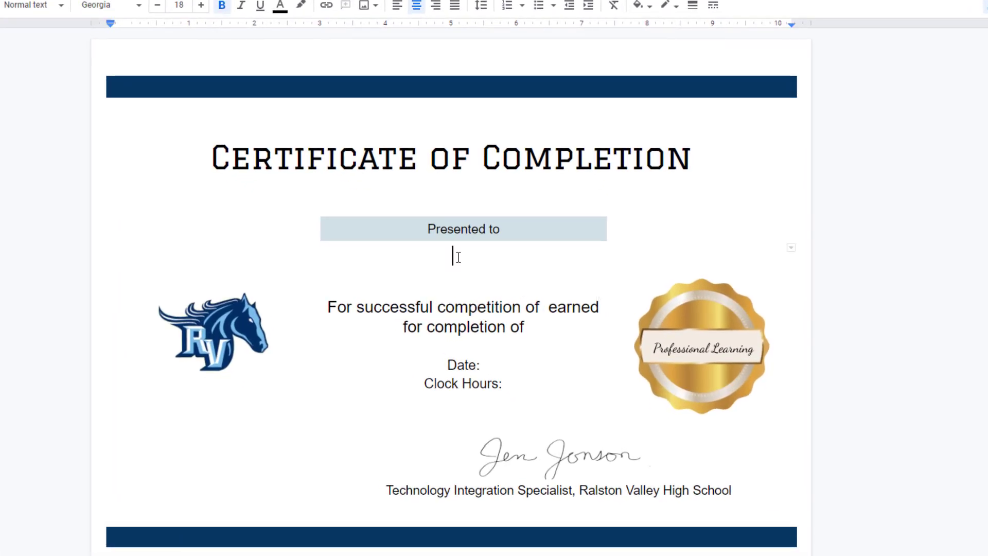
text(<<Name>>)
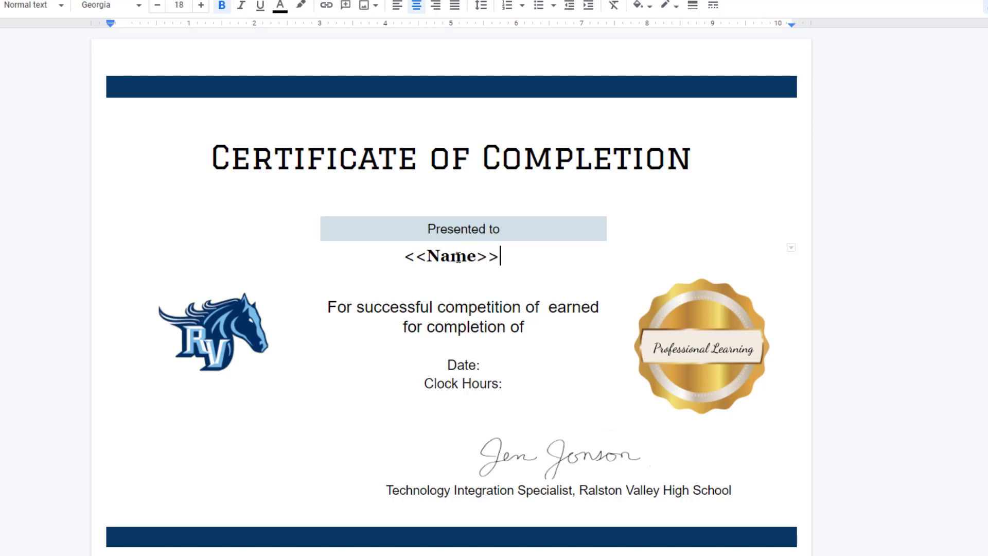
click(471, 348)
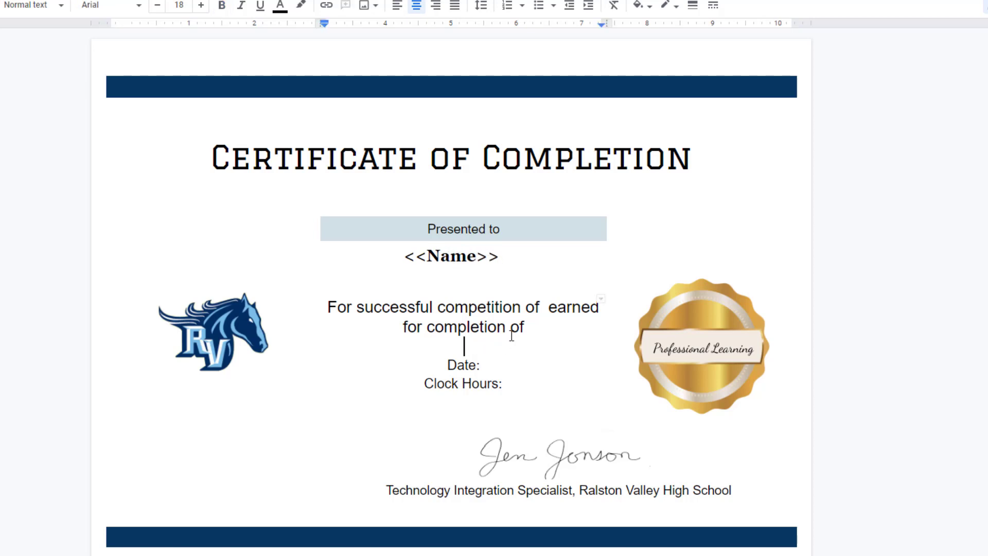
text(<<Course Tt)
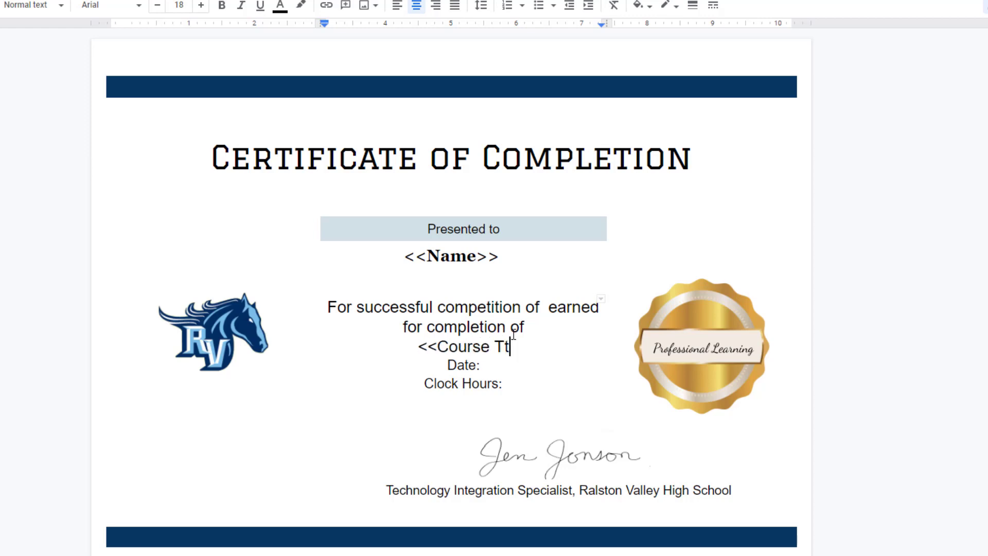
key(BackSpace)
text(itle)
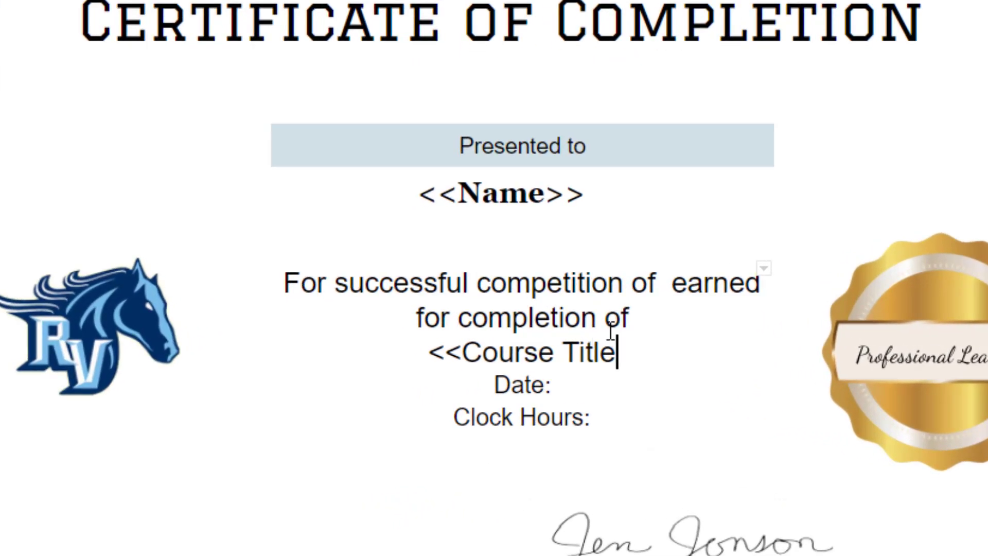
text(>>)
Step: Append <<Date>> and <<Hours>> to the Date and Clock Hours lines
click(580, 382)
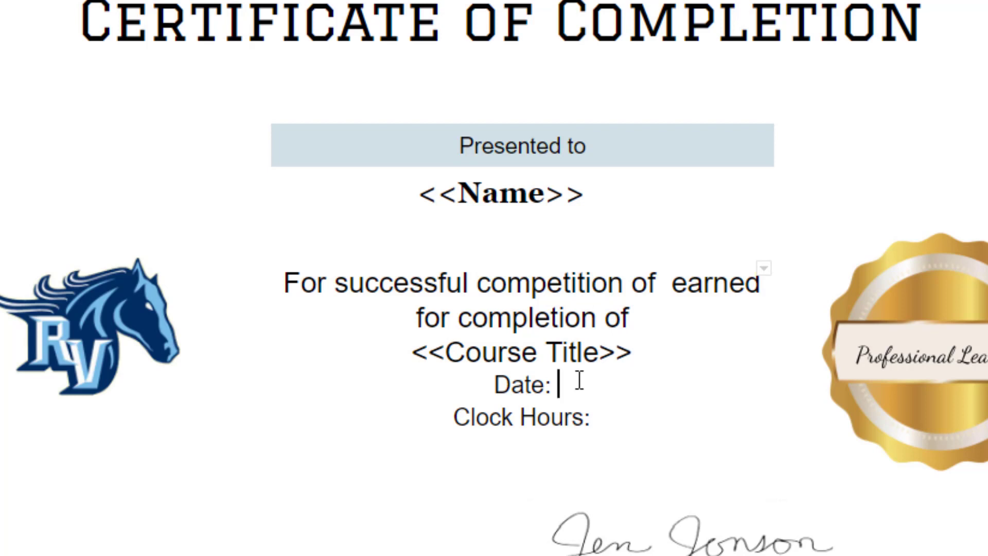
text(<<)
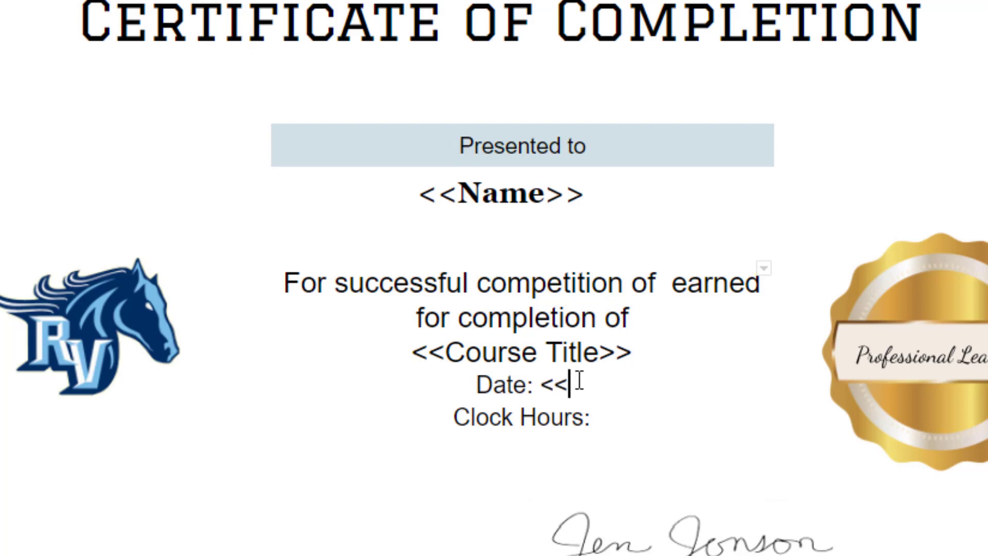
text(Date>>)
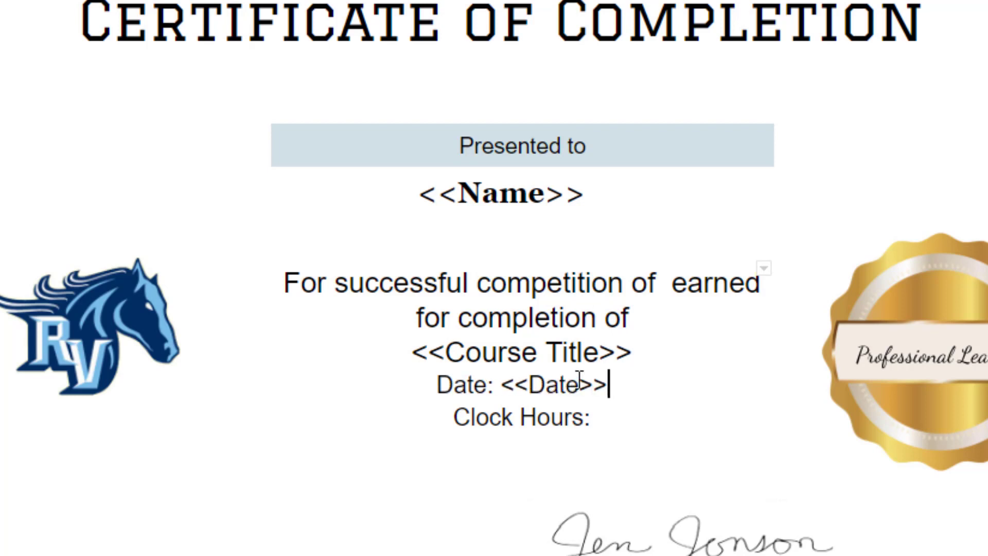
click(612, 426)
text(<<Hours>>)
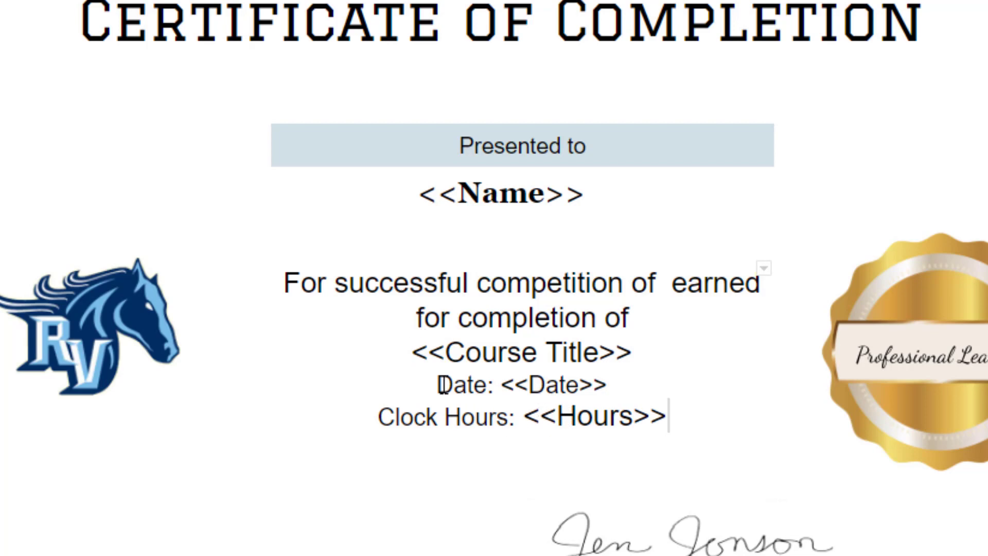
Step: Set the Date and Clock Hours lines to font size 15 and add a blank line above Date
drag(434, 383, 670, 413)
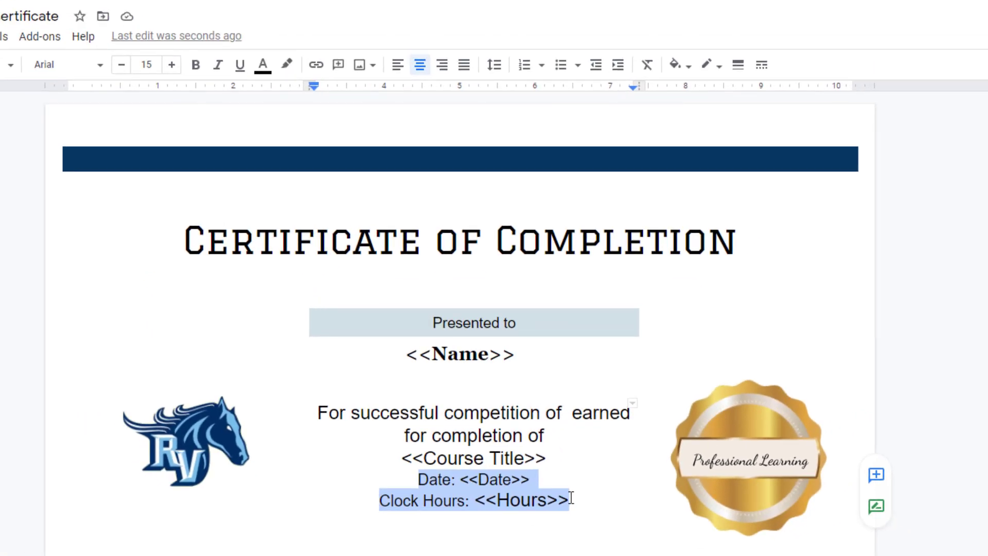
click(147, 64)
text(15)
key(Return)
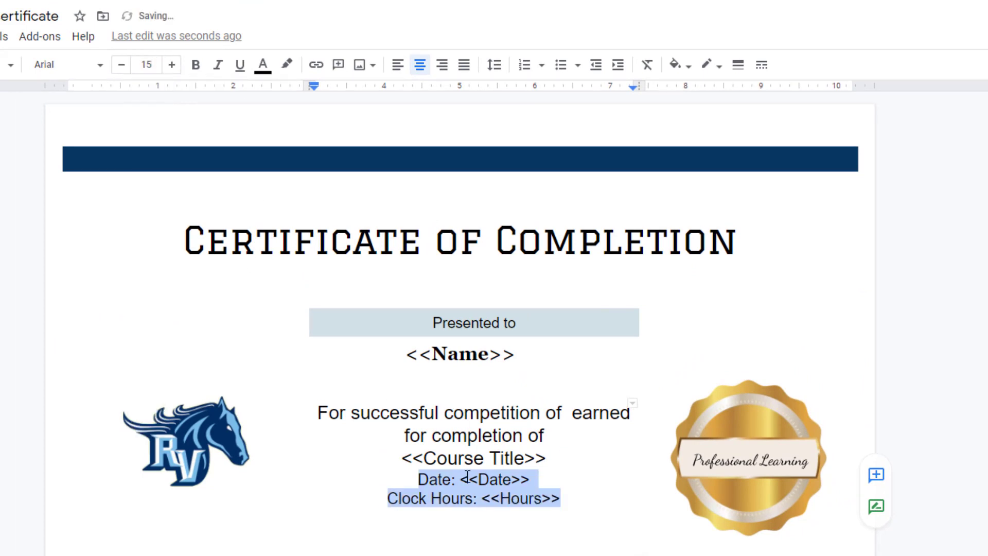
click(417, 479)
key(Return)
Step: Colour the <<Name>> placeholder dark cornflower blue
drag(406, 354, 516, 354)
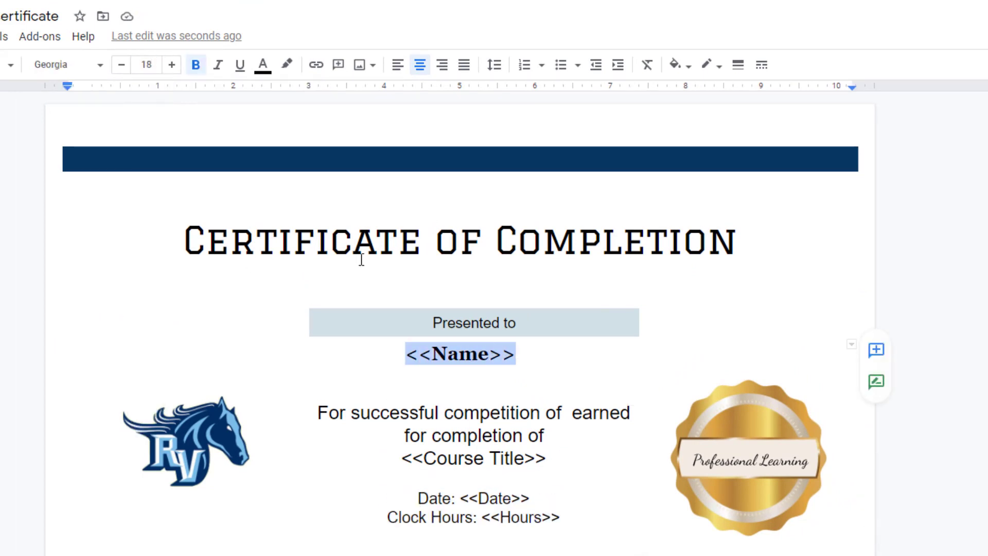
click(264, 64)
click(377, 207)
click(68, 553)
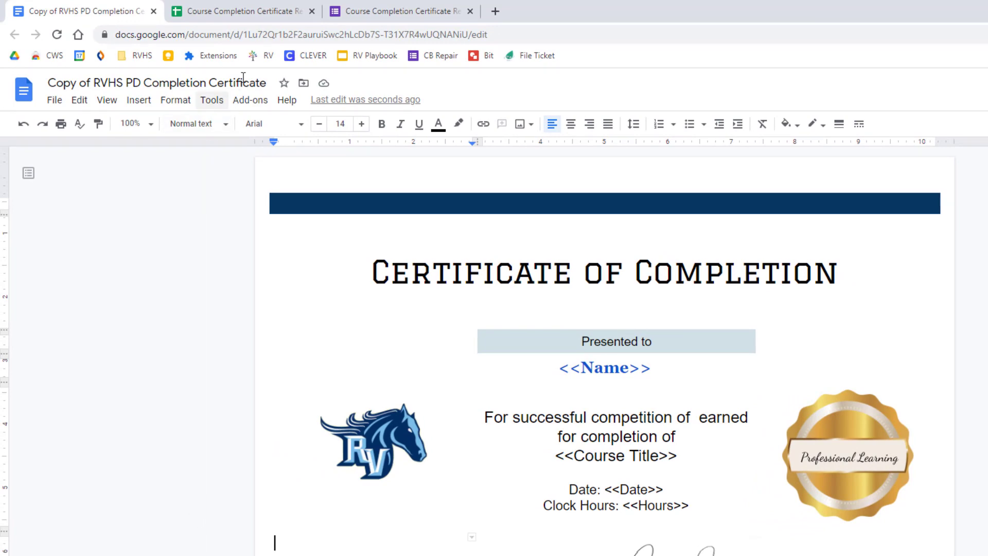
Step: Look up Autocrat in the add-on marketplace from the responses spreadsheet
click(263, 11)
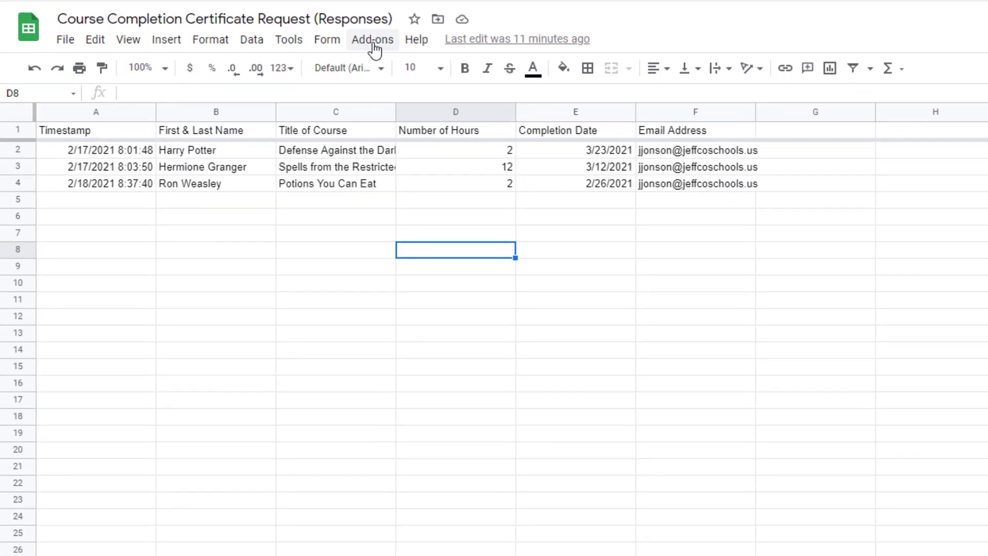
click(311, 99)
mouse_move(455, 114)
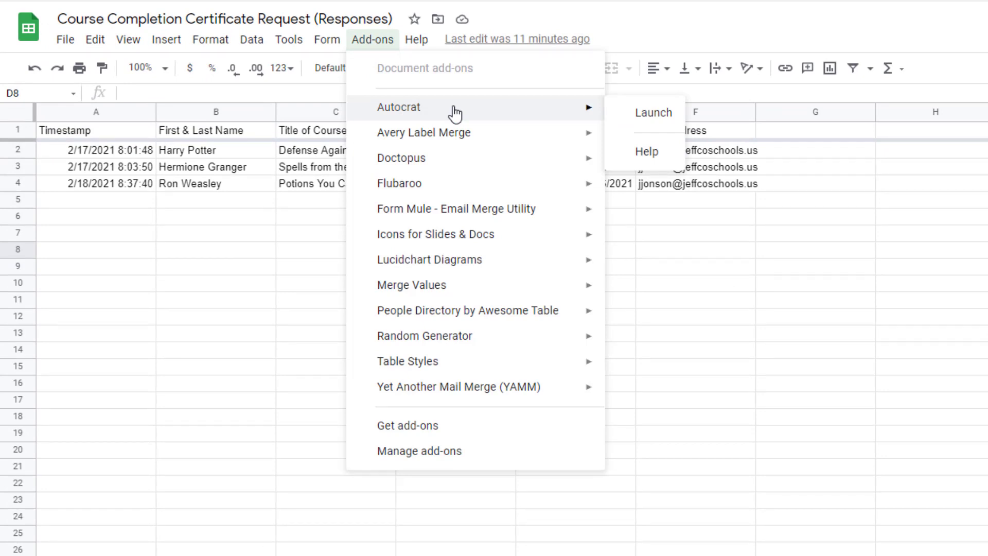
click(451, 427)
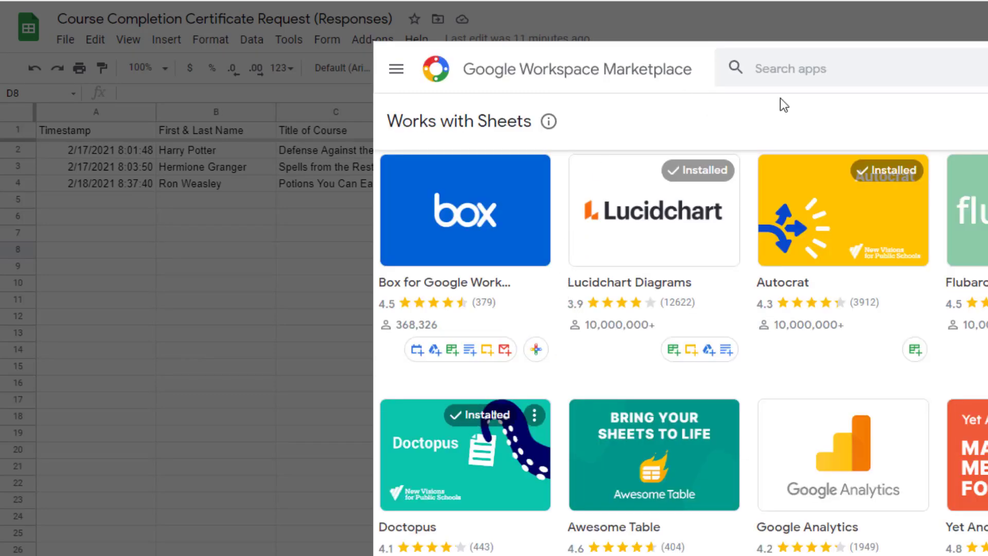
click(787, 66)
text(autoc)
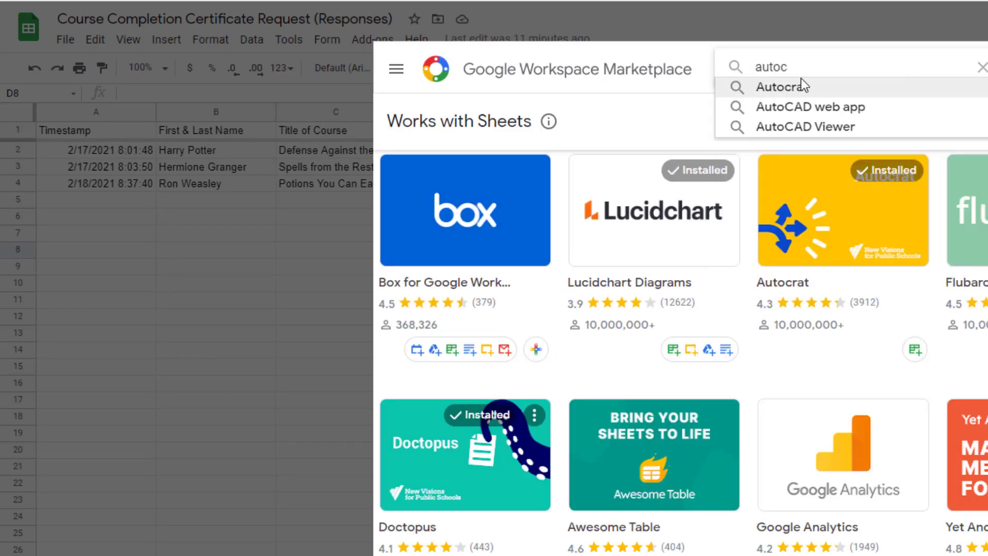
click(792, 86)
click(280, 254)
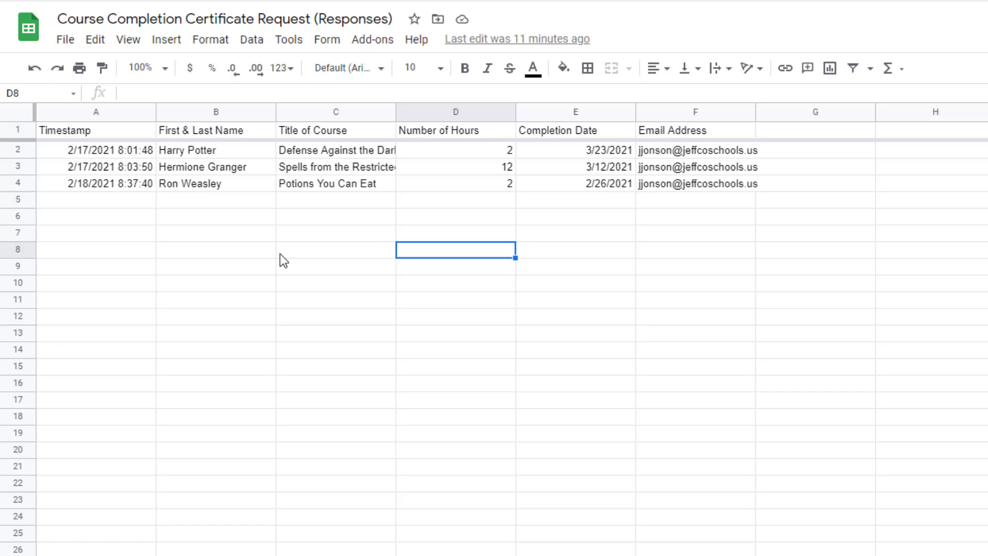
Step: Launch Autocrat from the Add-ons menu
click(371, 39)
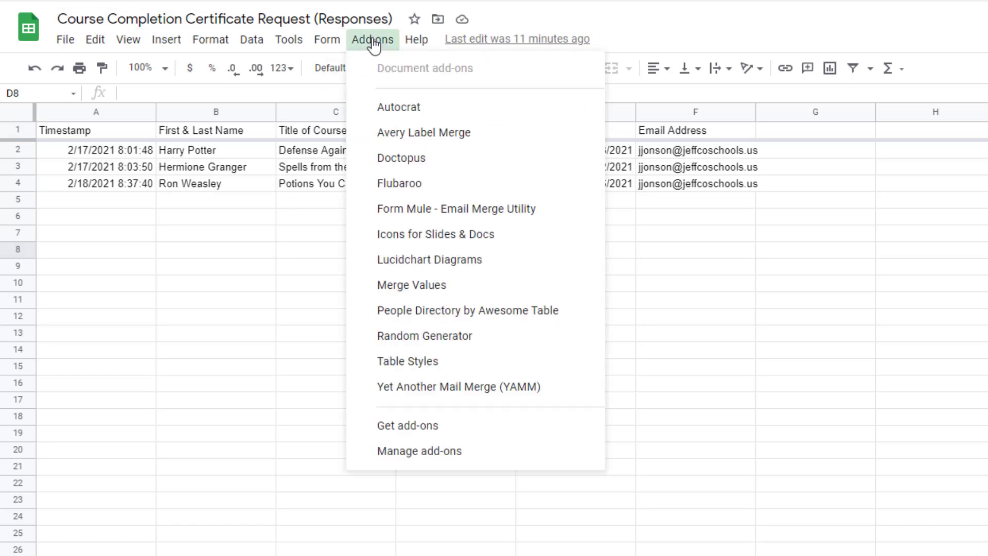
mouse_move(571, 107)
click(654, 112)
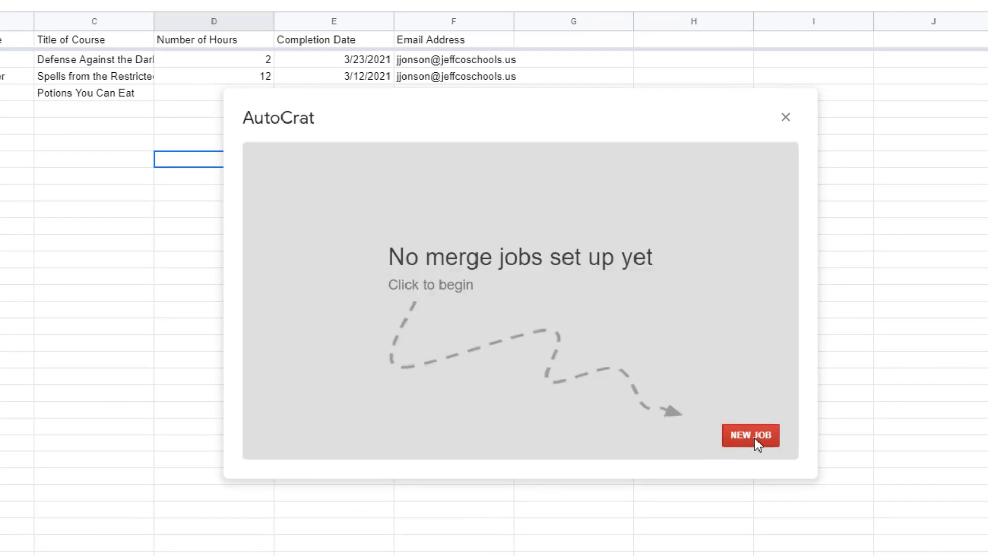
Step: Create a new merge job named 'Certificates'
click(754, 438)
click(436, 216)
text(Certificates)
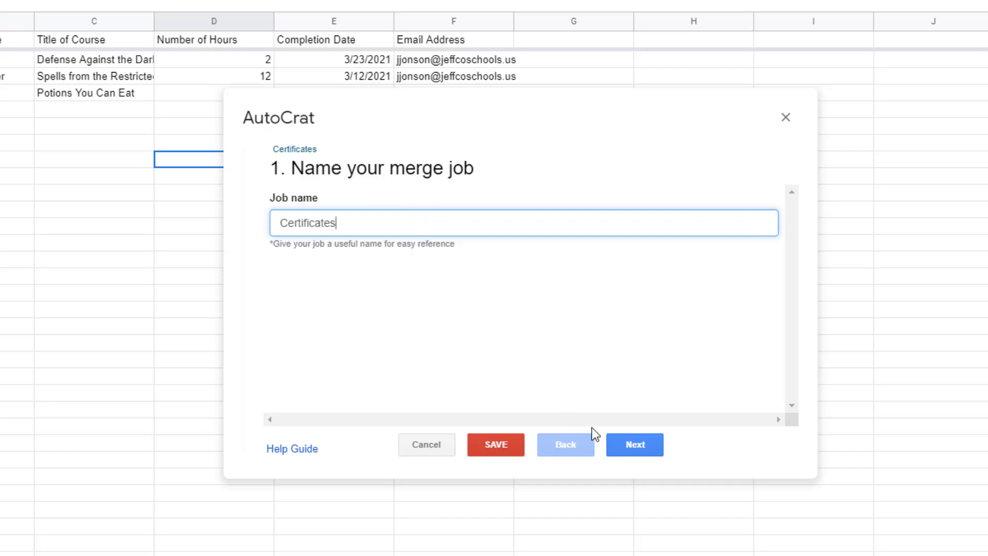
click(642, 451)
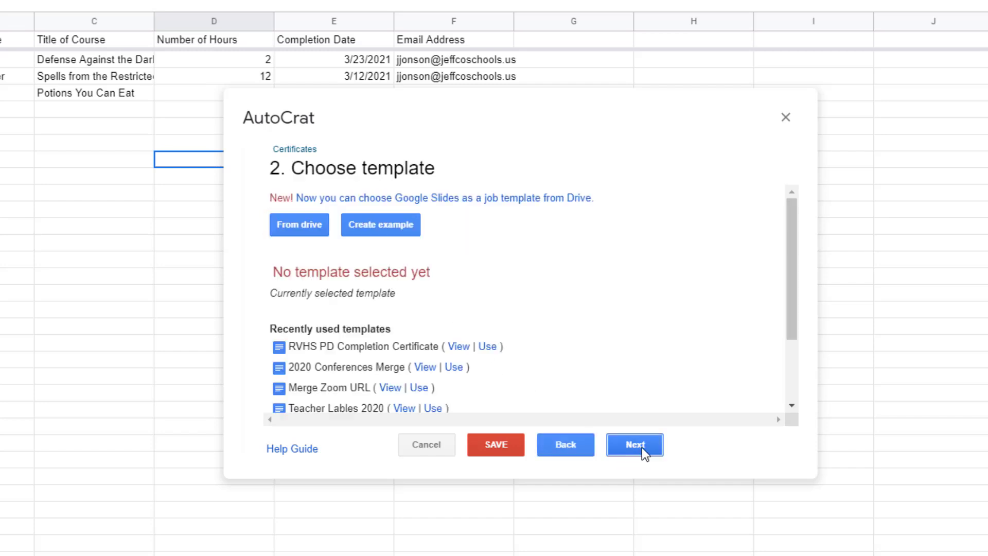
Step: Choose 'Copy of RVHS PD Completion Certificate' from Drive as the job's template
click(300, 226)
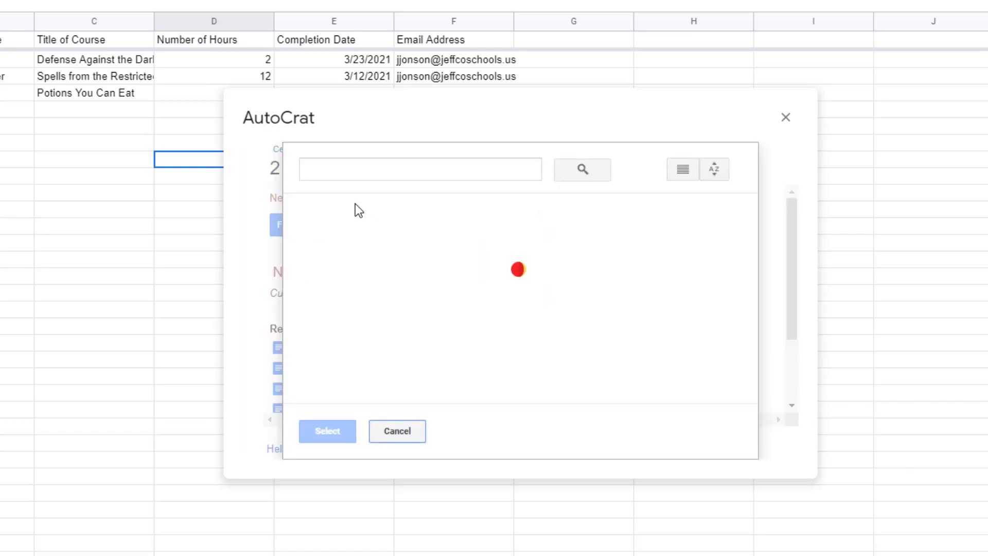
click(367, 174)
text(copy certificate)
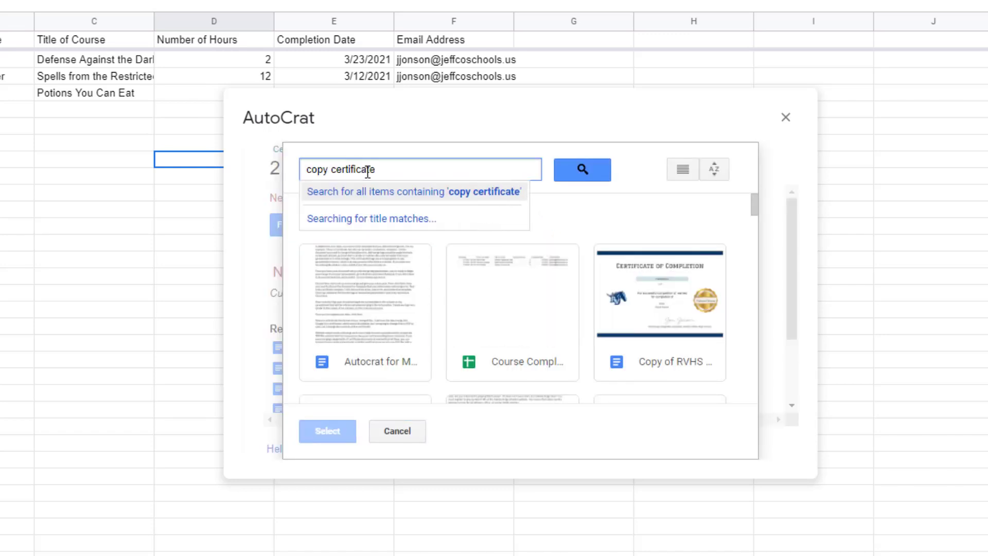
key(Return)
click(365, 308)
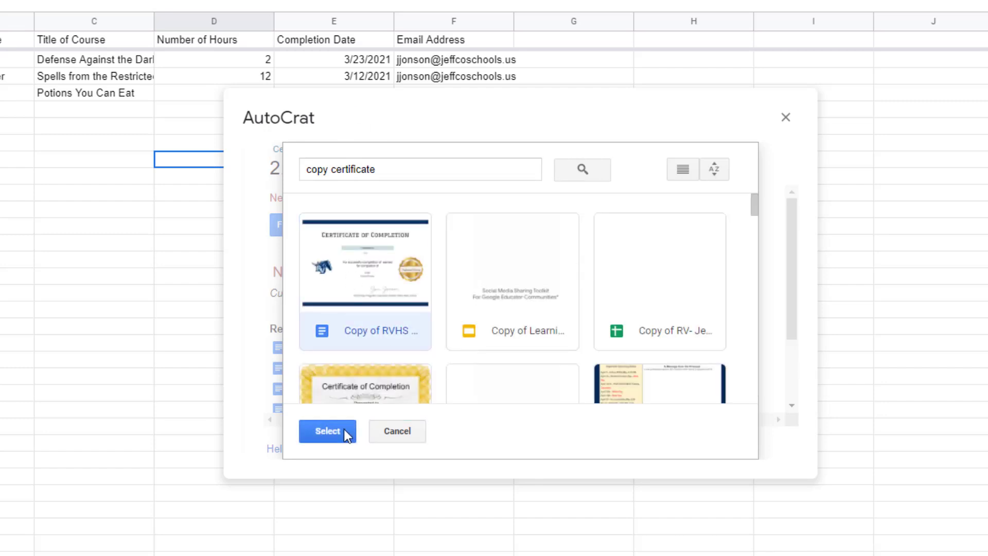
click(328, 430)
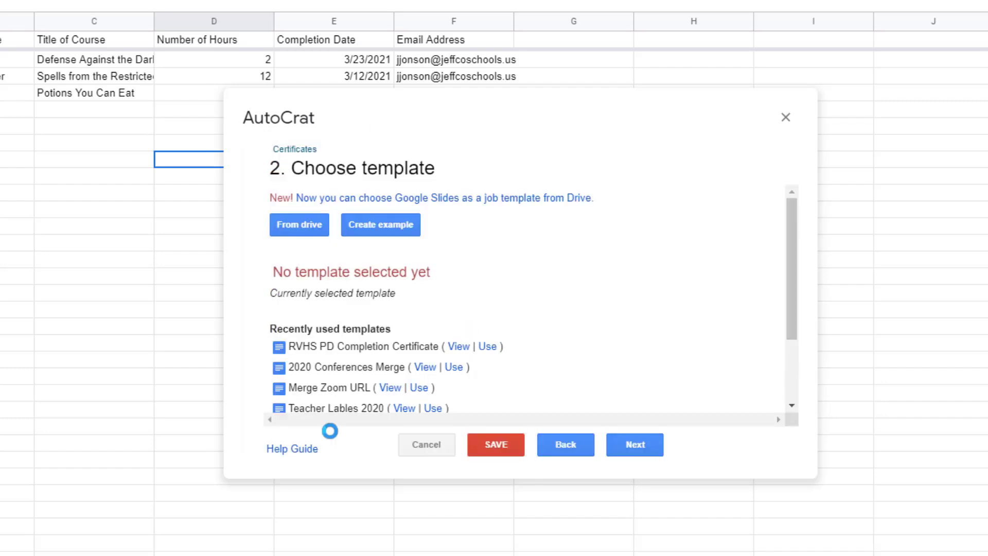
click(645, 447)
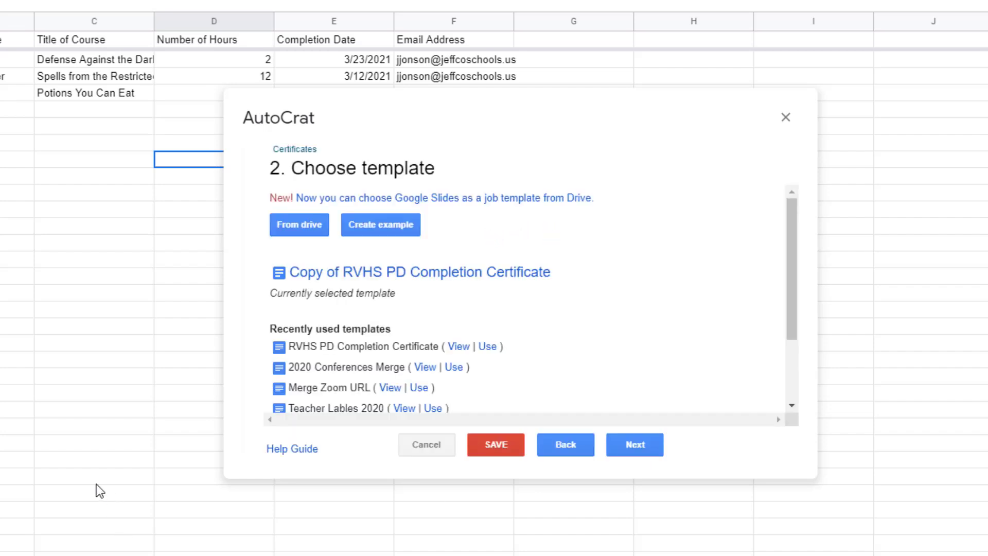
Step: Map tags Name, Course Title, Date, Hours to First & Last Name, Title of Course, Completion Date, Number of Hours
click(644, 443)
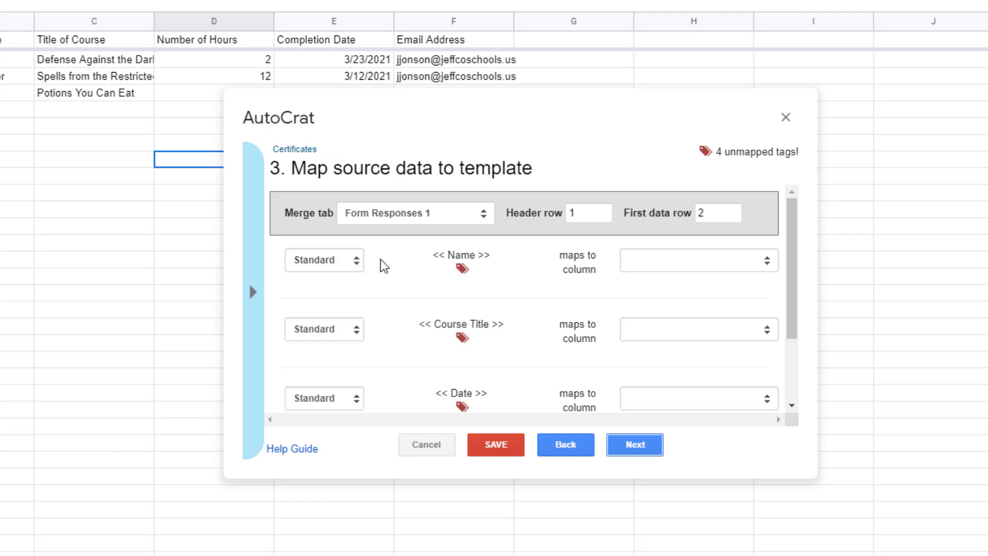
click(654, 260)
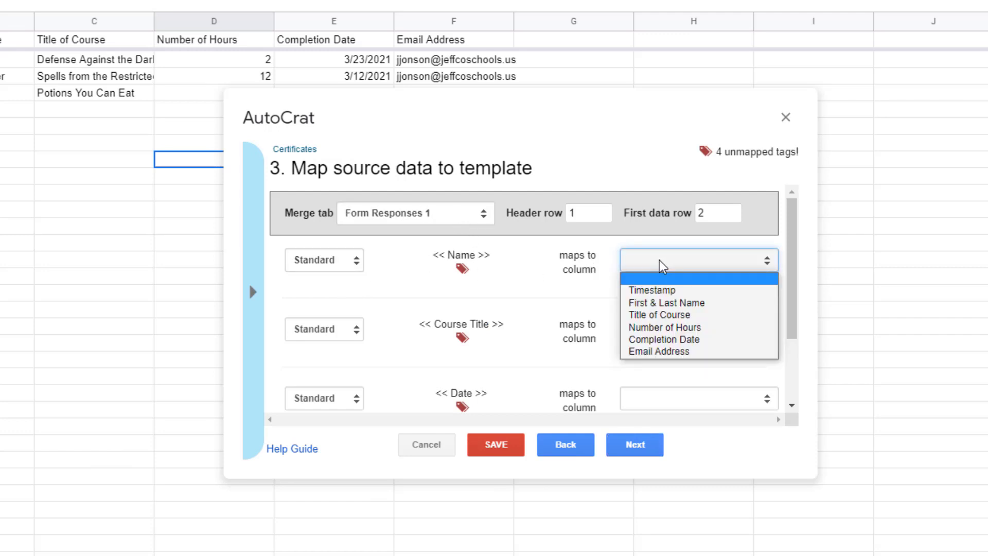
click(674, 305)
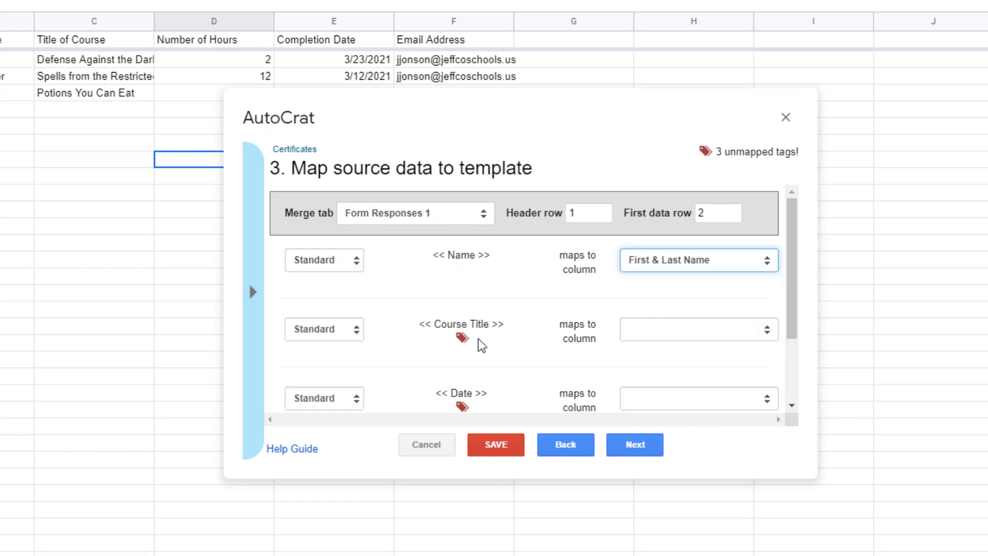
click(649, 335)
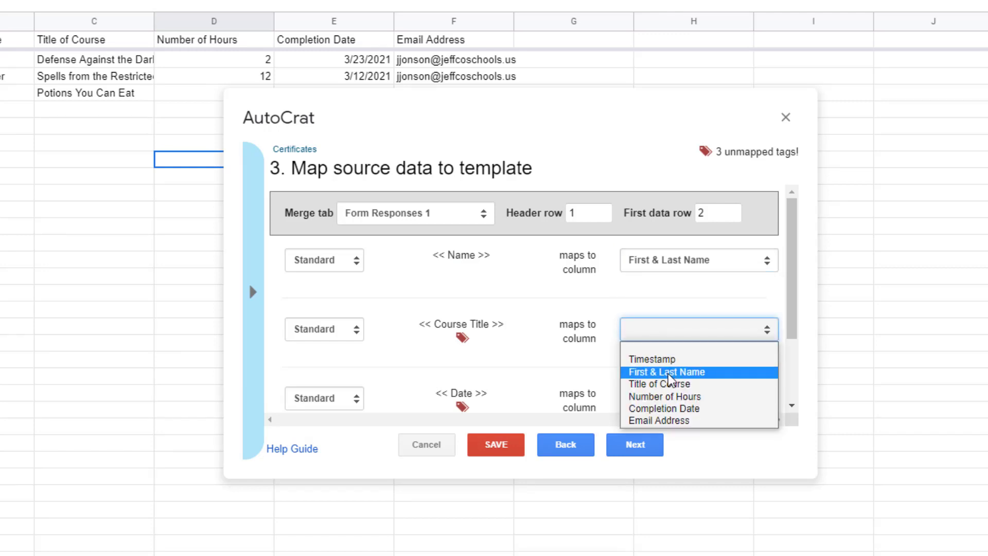
click(666, 386)
scroll(654, 355, down, 2)
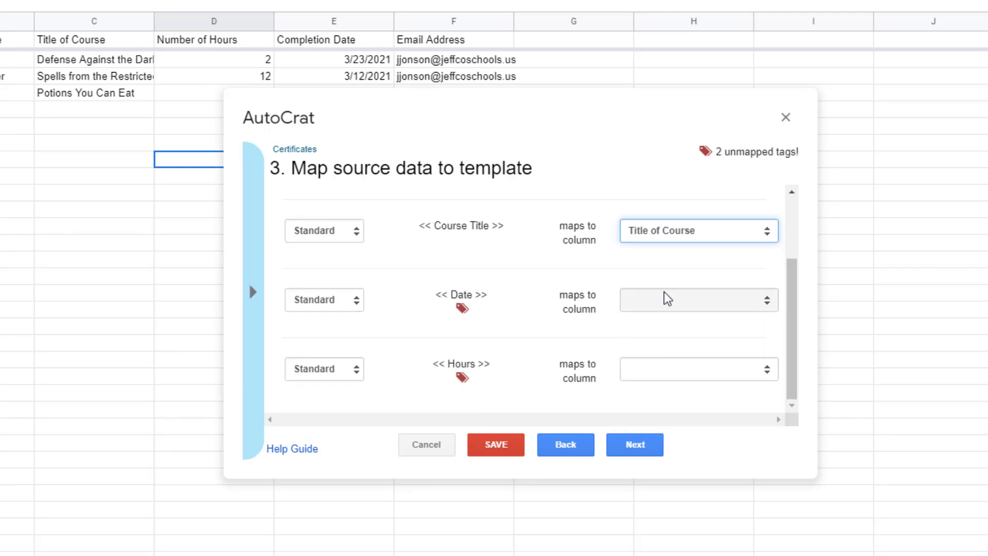
click(697, 300)
click(697, 379)
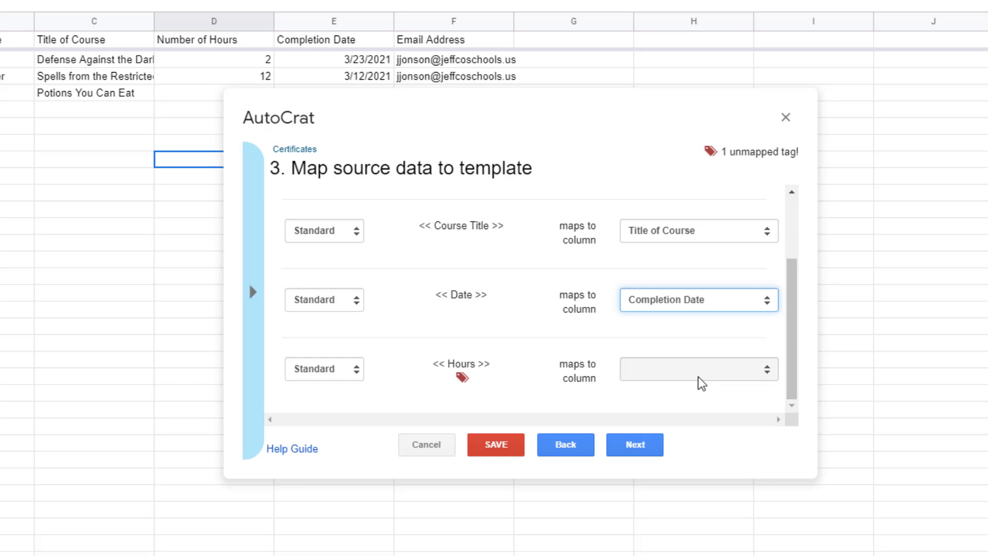
click(698, 383)
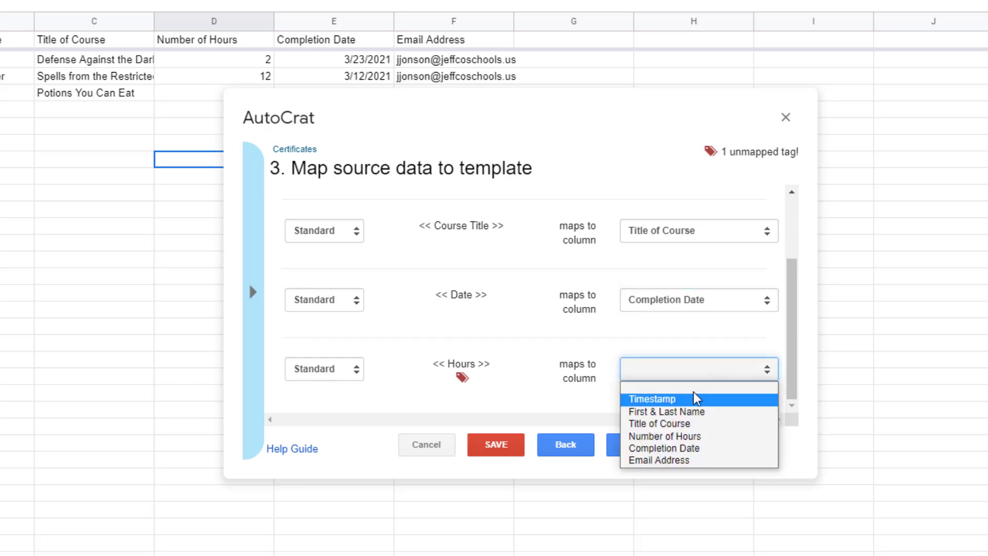
click(683, 436)
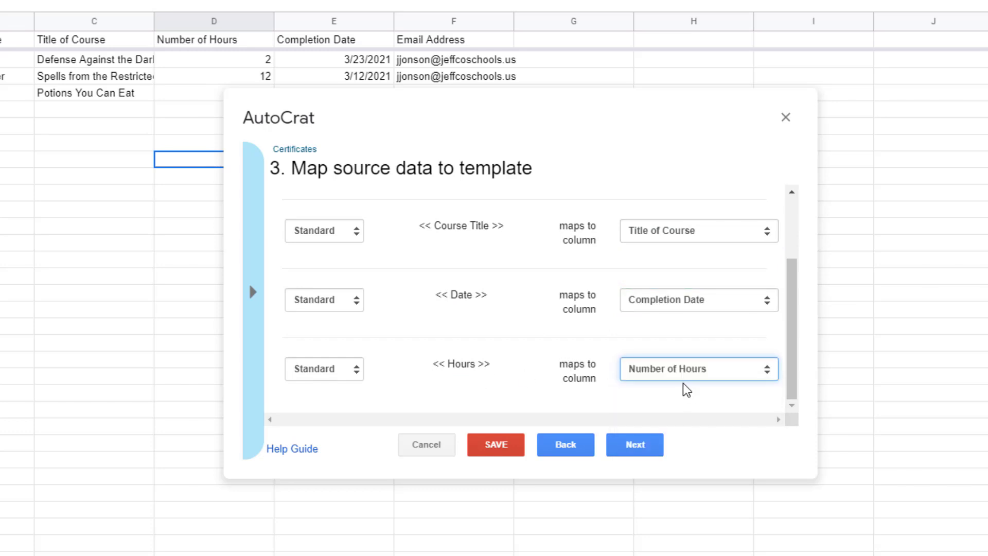
scroll(684, 386, up, 2)
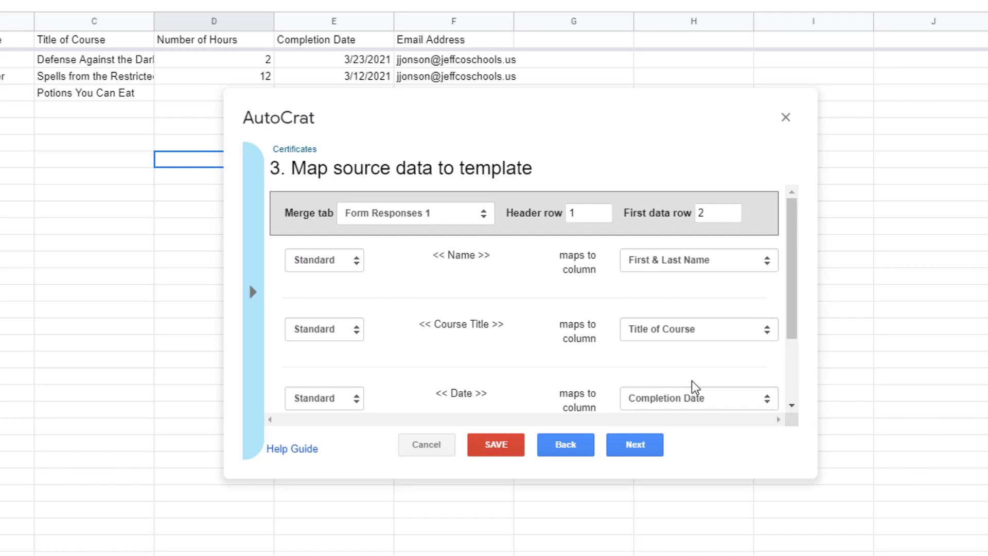
Step: Enter '<<First & Last Name>> Course Completion Certificate' as the merged file name
click(646, 445)
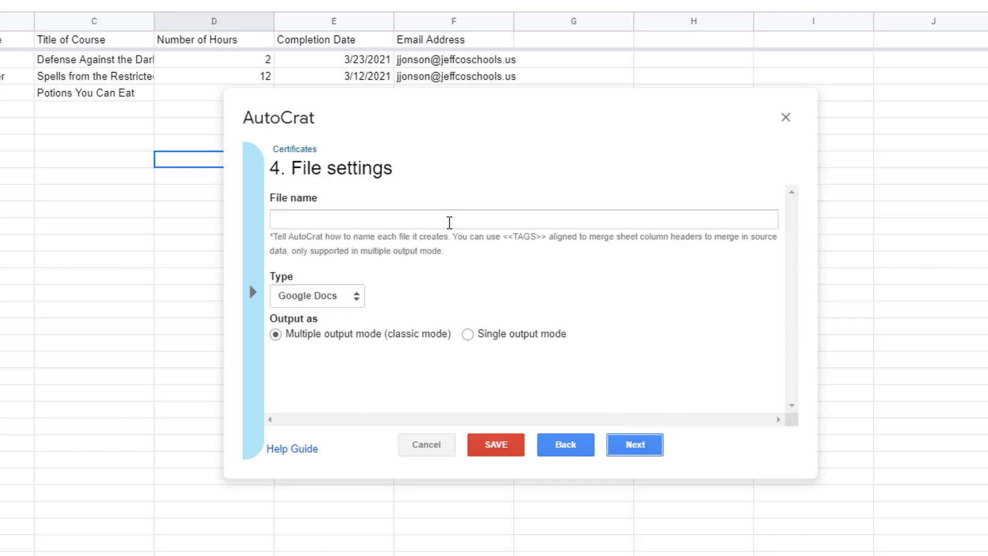
click(378, 216)
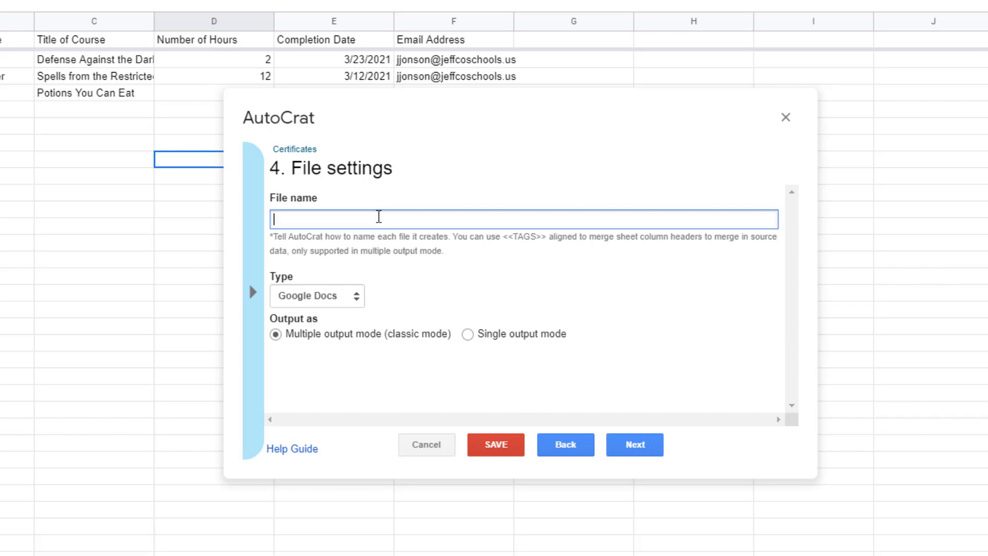
text(<<First & Last Name>>)
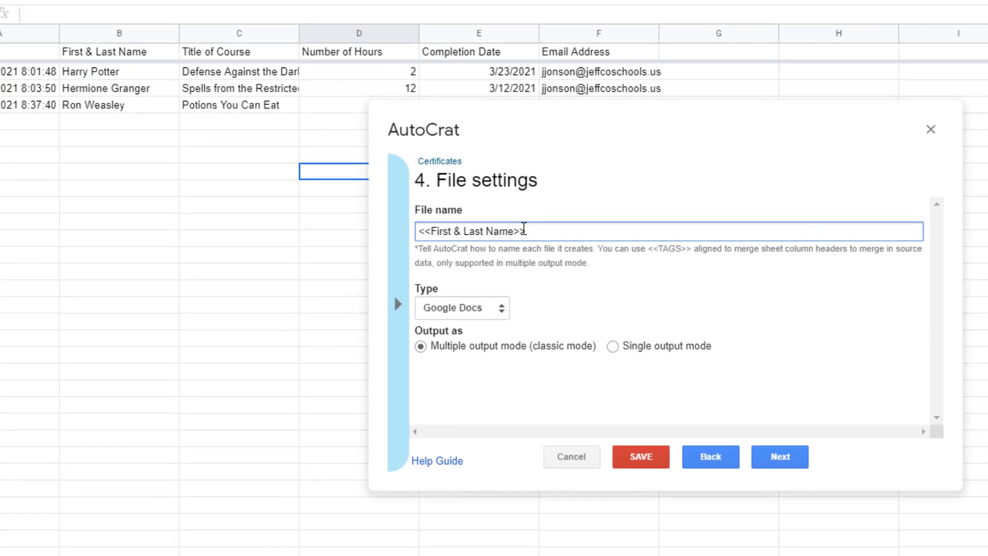
text( Train)
key(BackSpace)
key(BackSpace)
key(BackSpace)
key(BackSpace)
key(BackSpace)
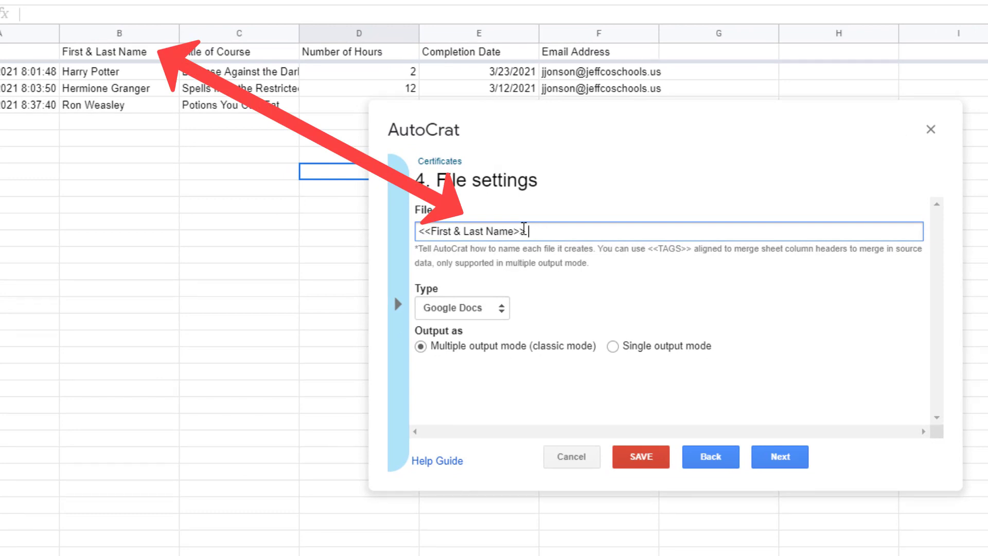
text(Course Completi)
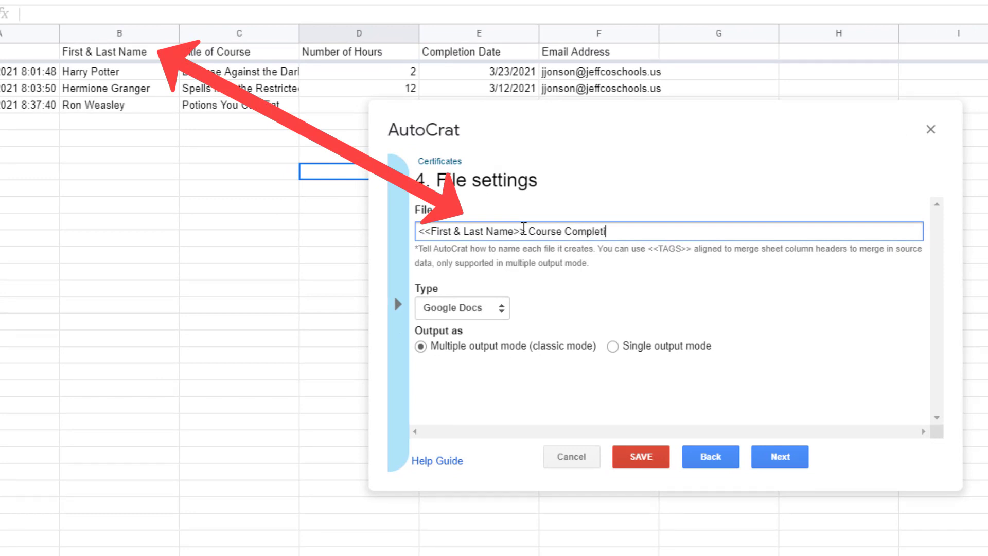
text(on Certificate)
click(504, 311)
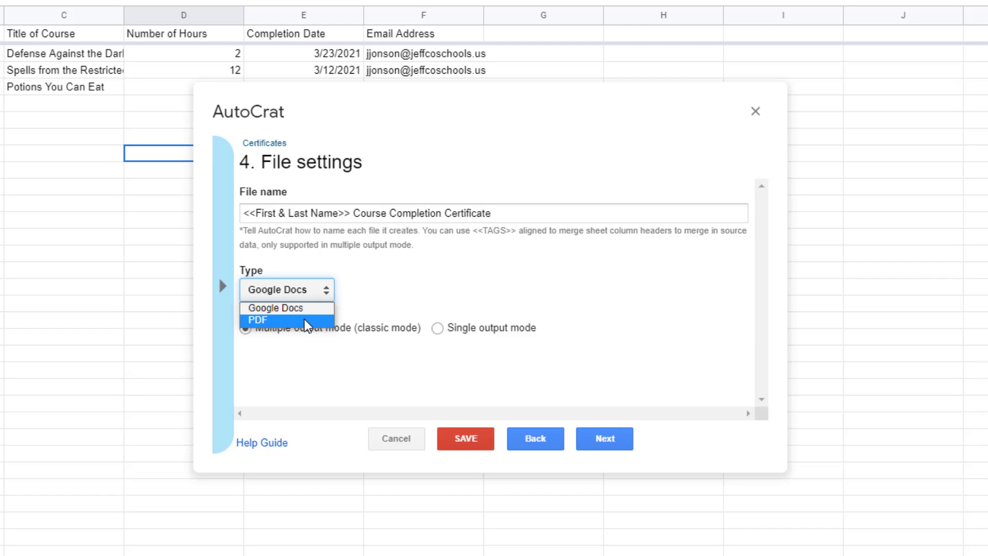
Step: Set the output type to PDF and keep Multiple output mode, one file per response
click(306, 321)
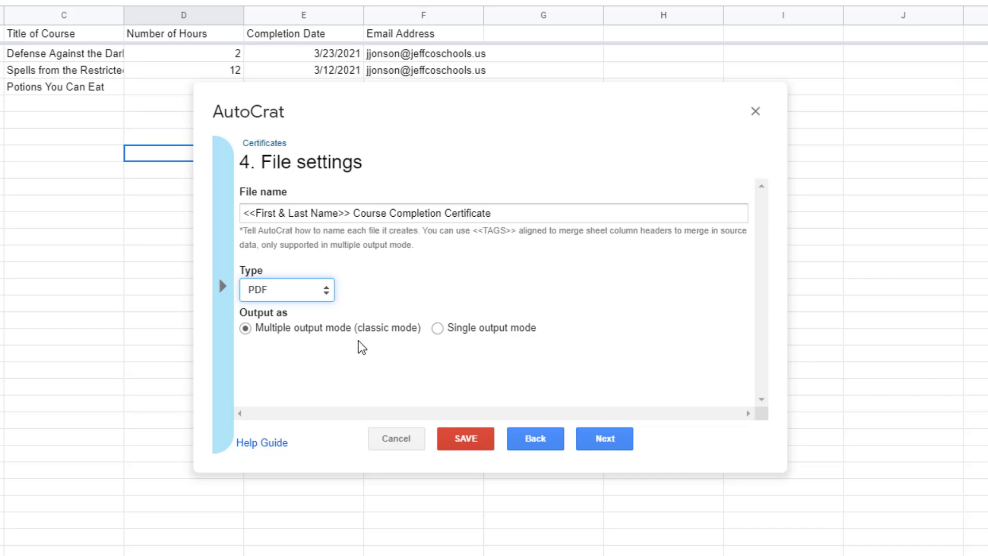
click(437, 329)
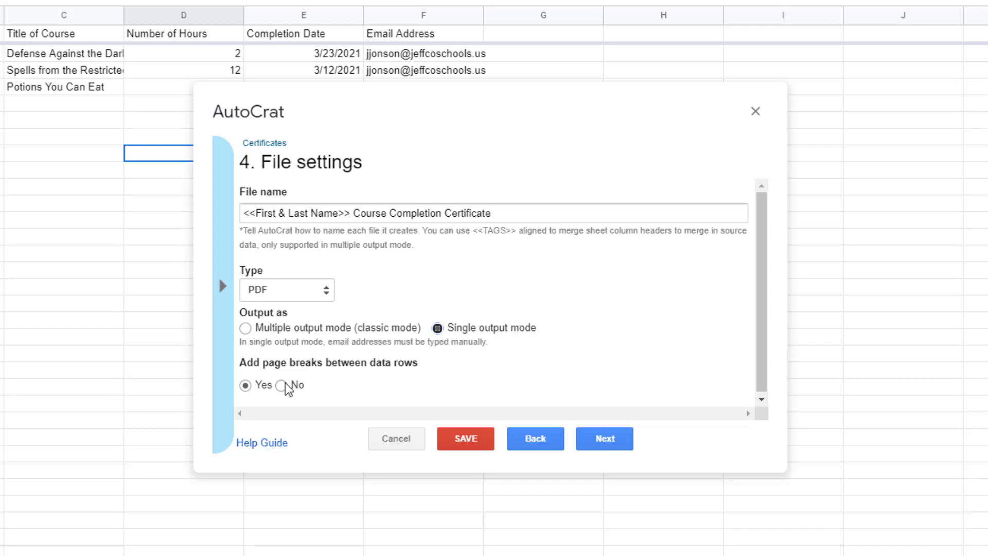
click(248, 329)
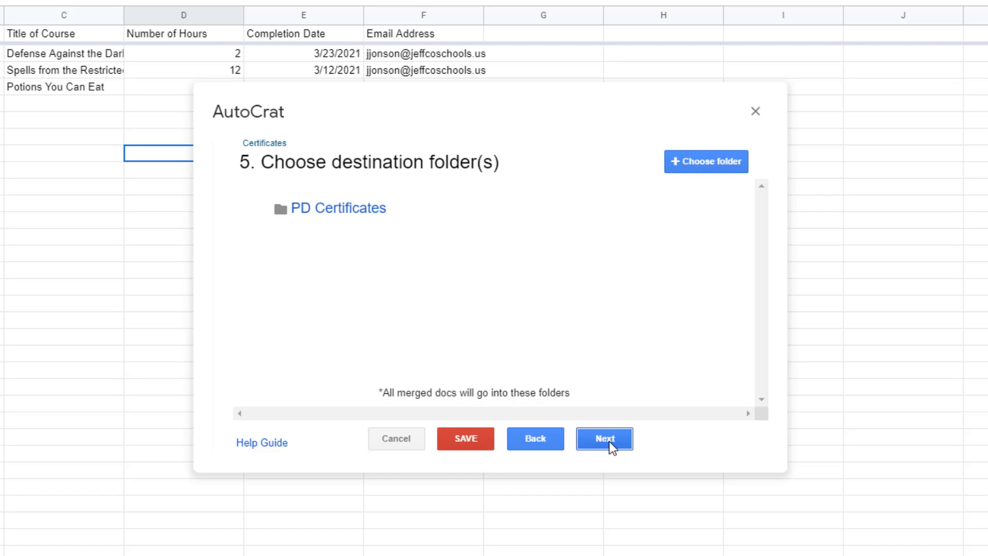
Step: Keep PD Certificates as the destination folder and skip the optional dynamic folder reference
click(709, 160)
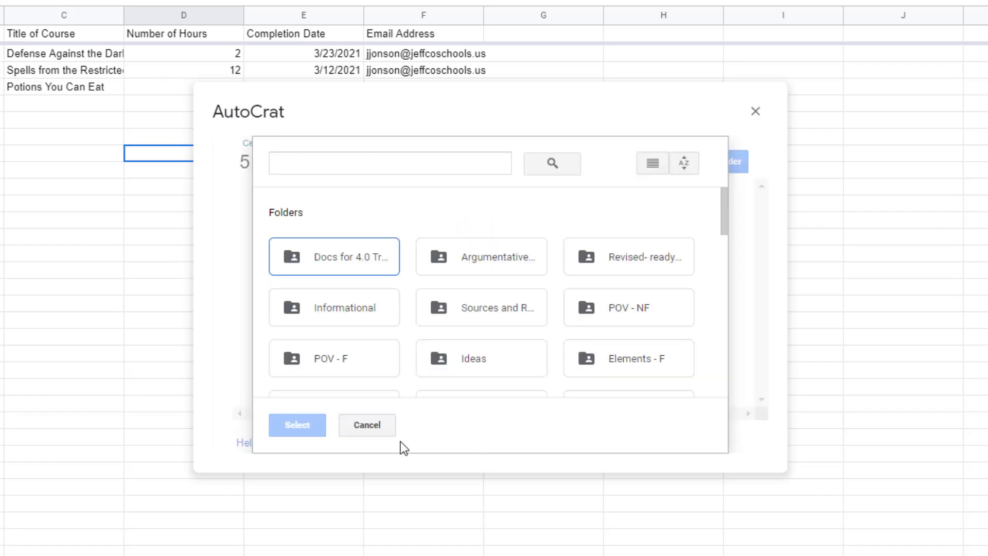
click(374, 429)
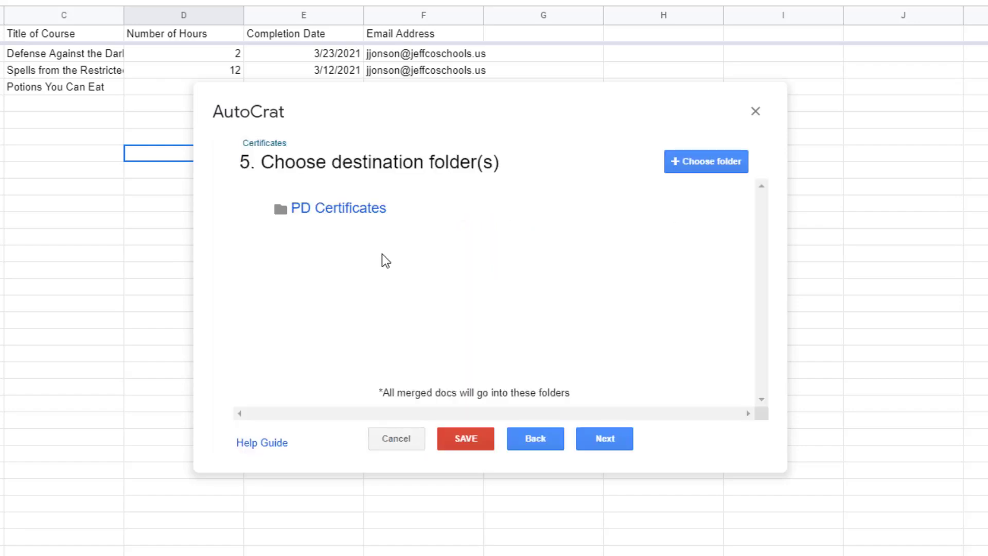
click(618, 452)
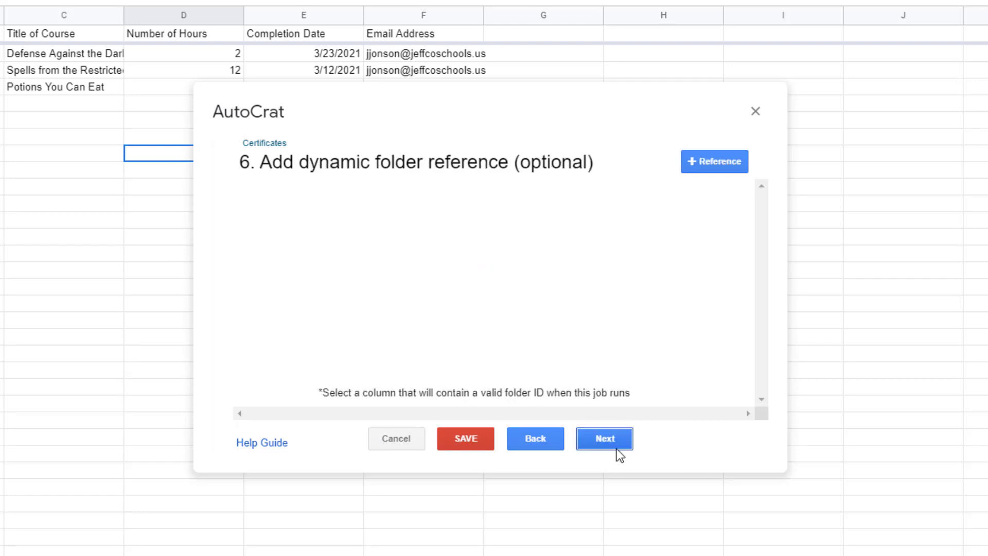
click(617, 448)
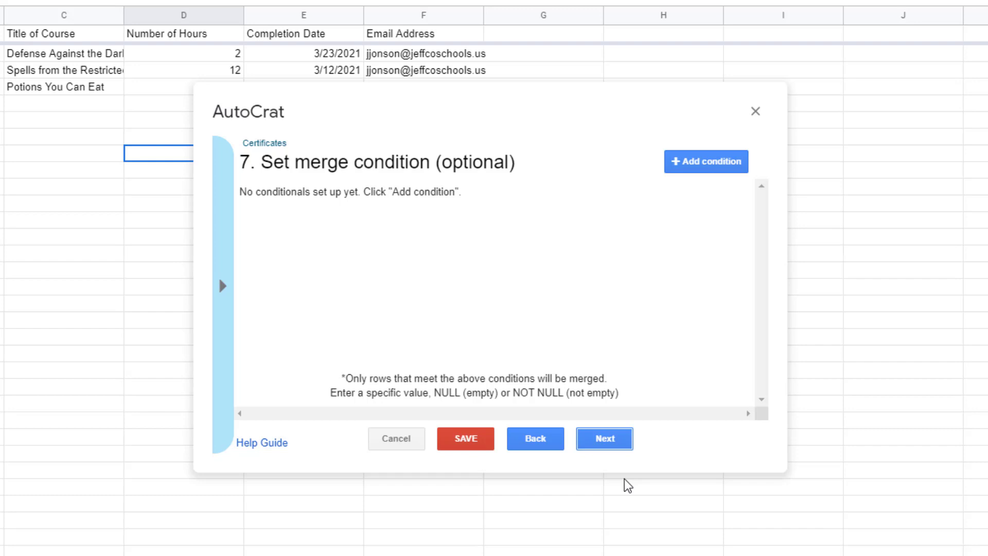
Step: Skip the merge condition, enable sharing, and set the email recipient to <<Email Address>>
click(613, 443)
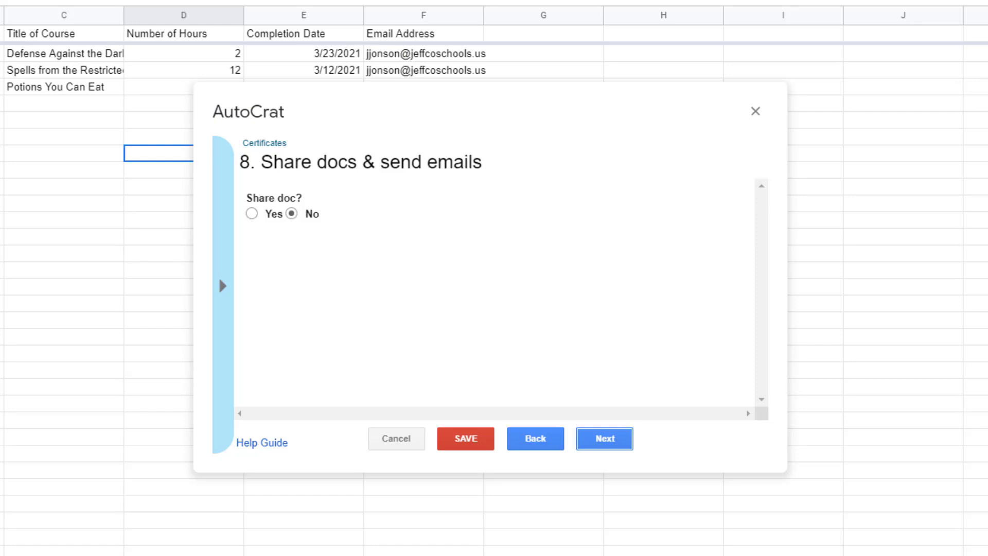
click(252, 213)
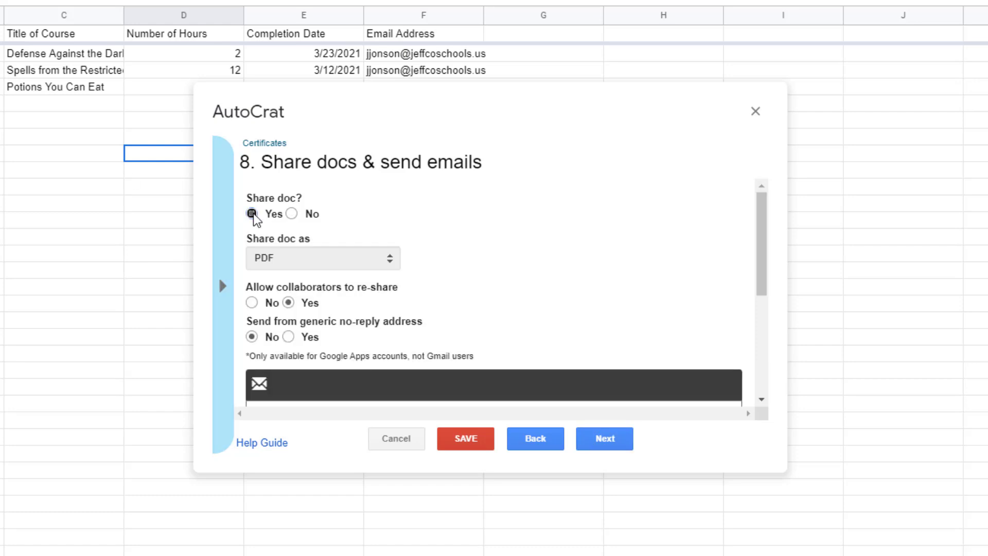
scroll(412, 242, down, 3)
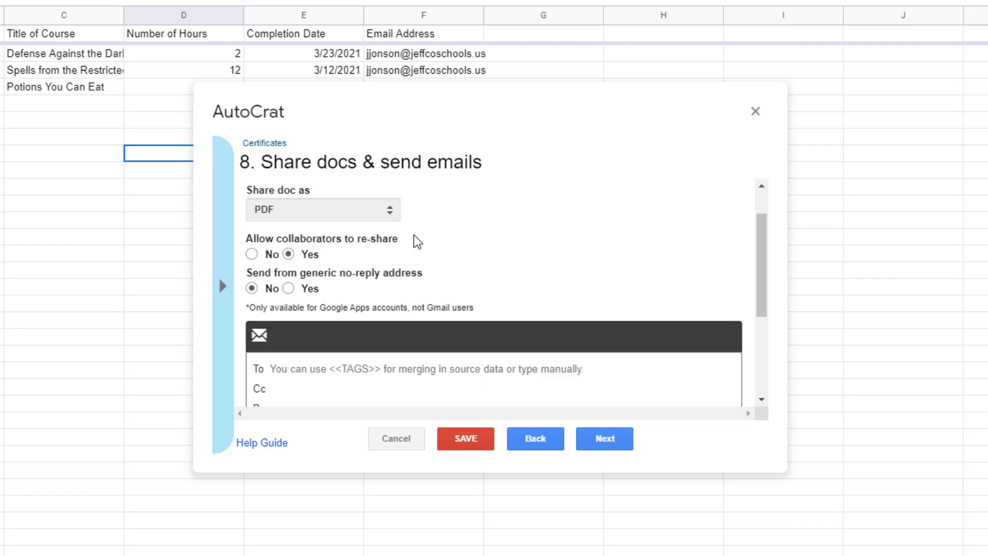
click(296, 341)
text(<<)
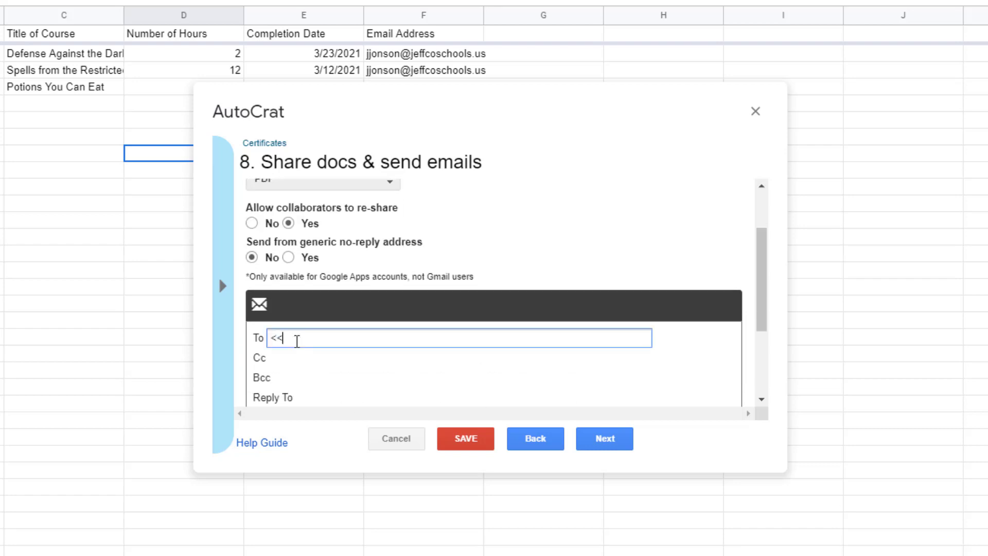
text(Email Addre)
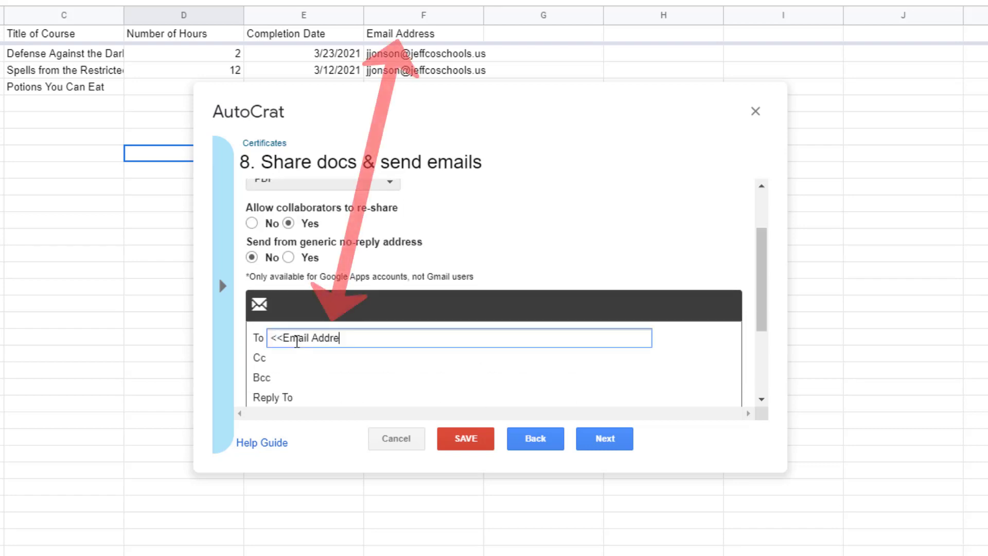
text(ss>>)
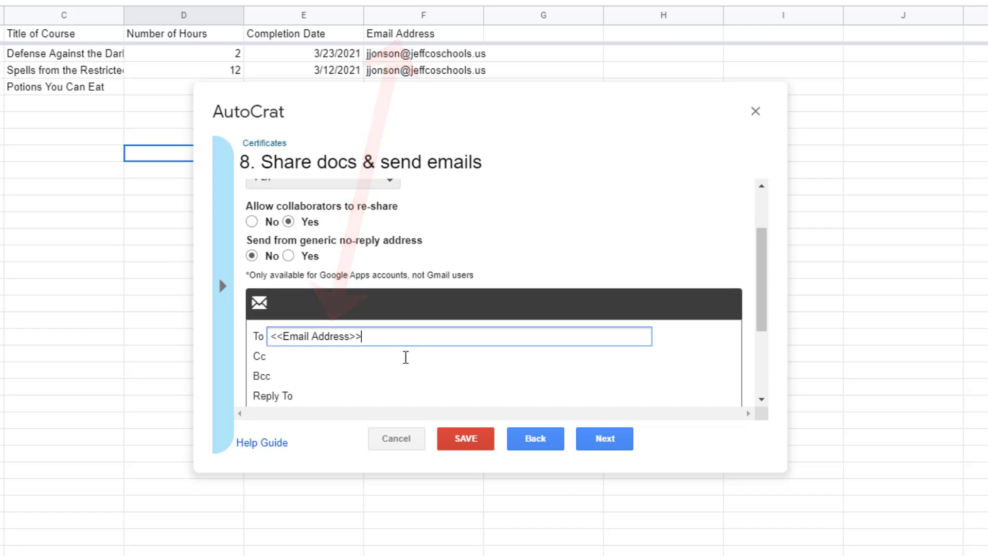
Step: Enter subject 'Course Completion Certificate' and a message starting 'Attached please find your certificate for completion'
scroll(406, 357, down, 2)
click(280, 349)
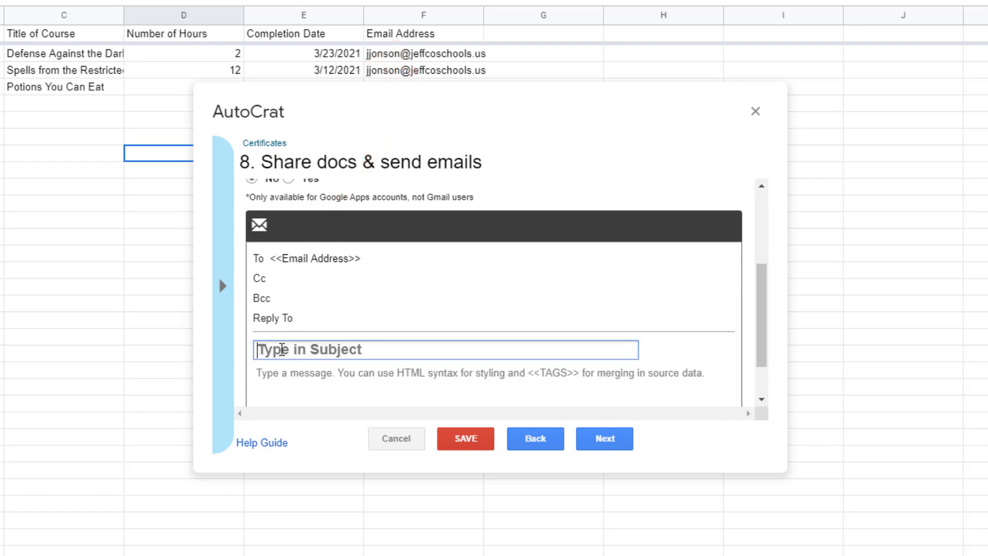
text(Course Completion Certificate)
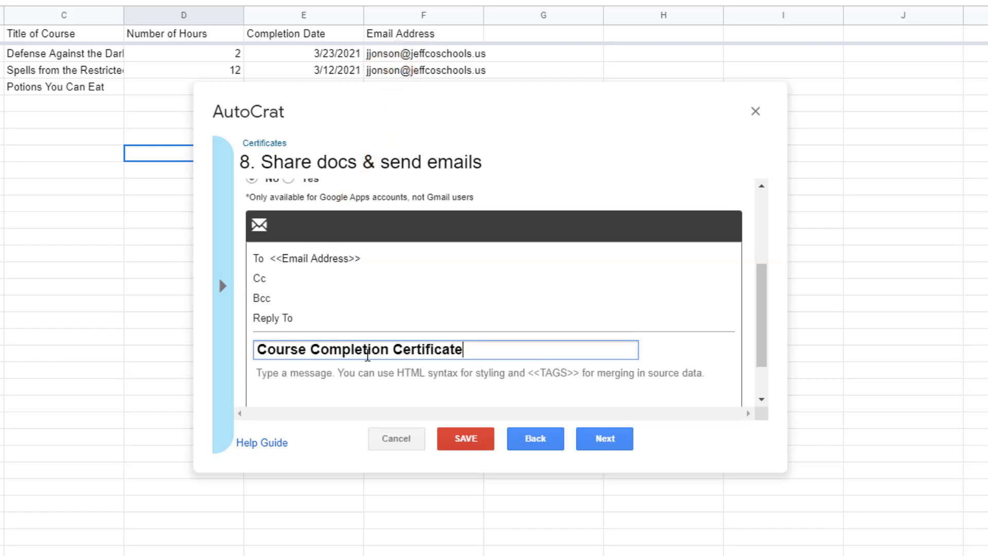
click(320, 327)
text(Attached please find your cer)
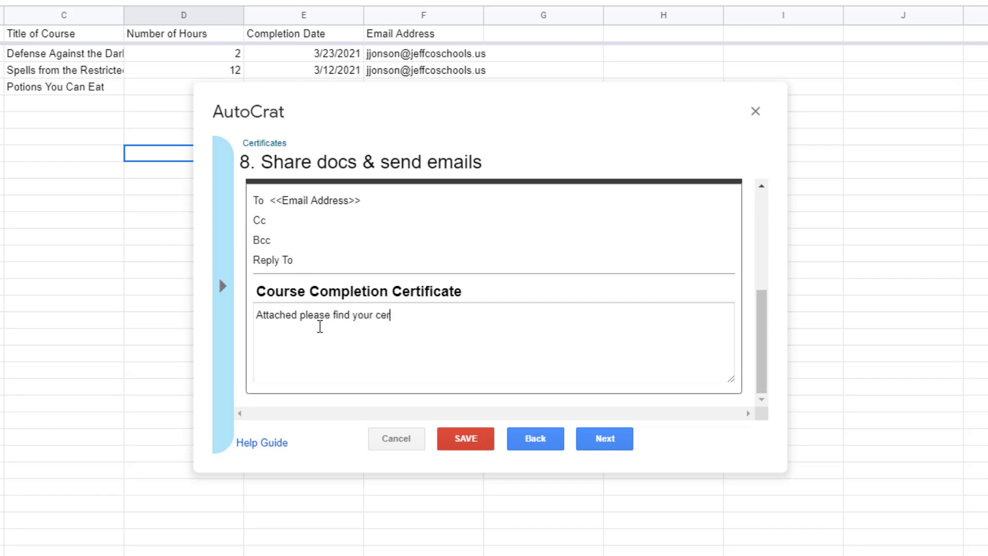
text(tificate for completion)
text(<<Title of Course>>. Please save this copy in a memorable location; replacement documents are $5.00 each.)
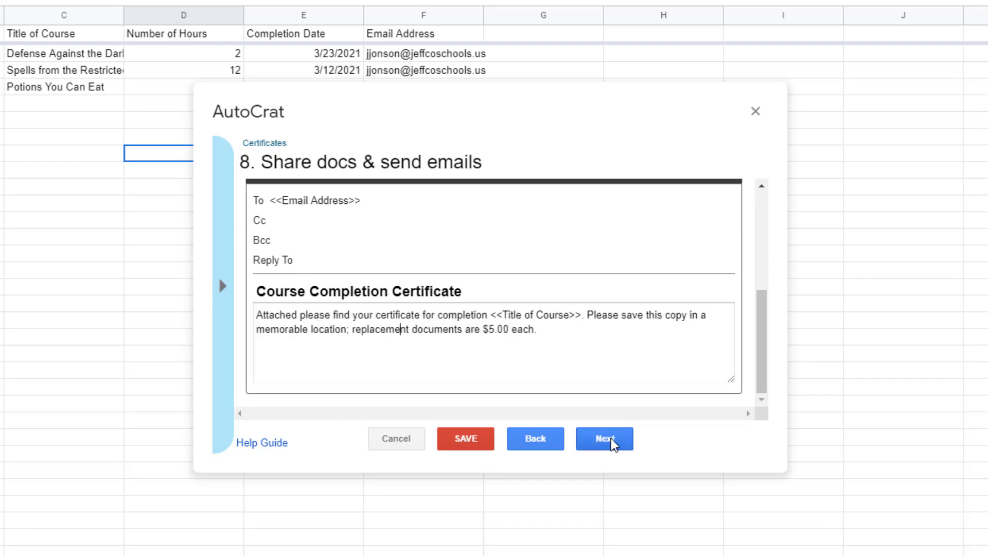
click(607, 440)
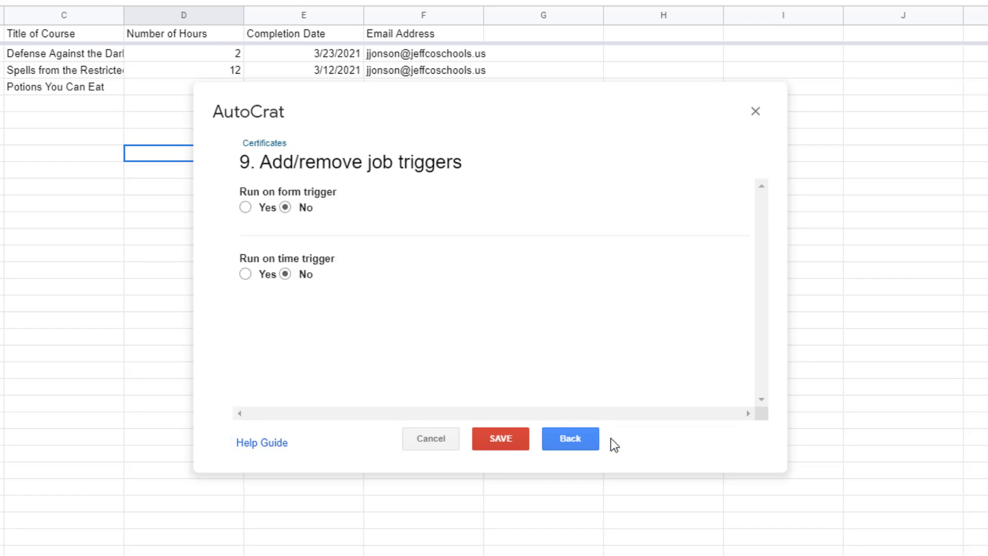
Step: Turn on the form-submission trigger, leave the time trigger off, and save the Certificates job
click(245, 207)
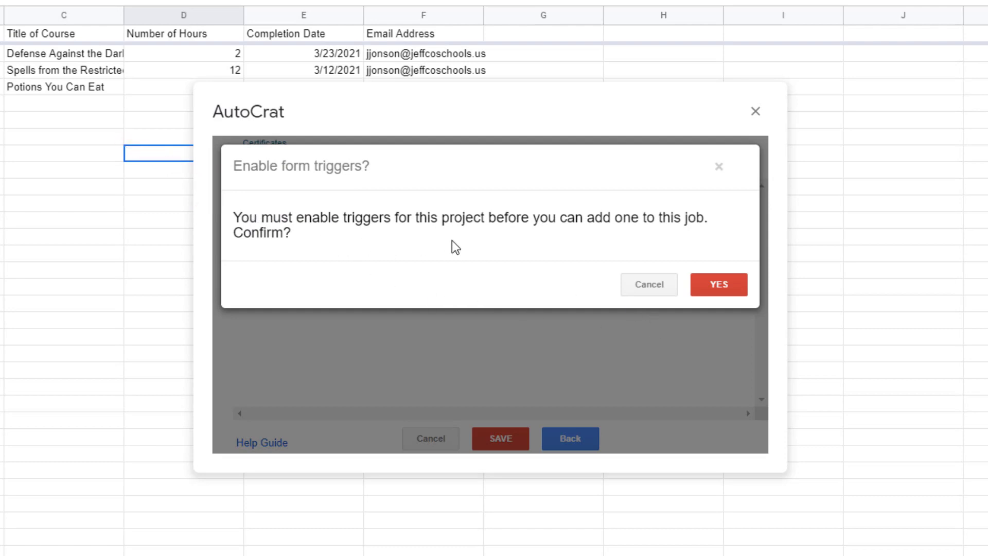
click(718, 285)
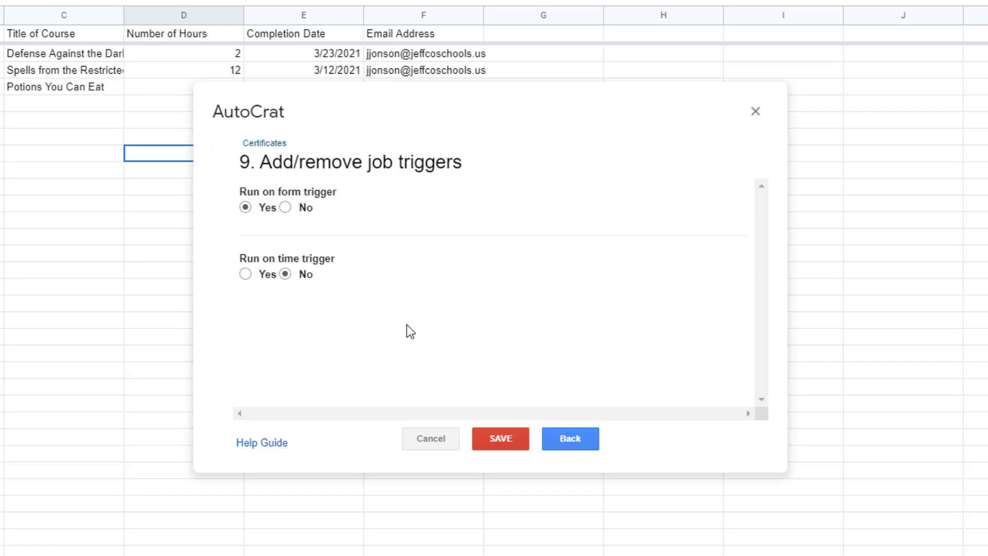
click(245, 273)
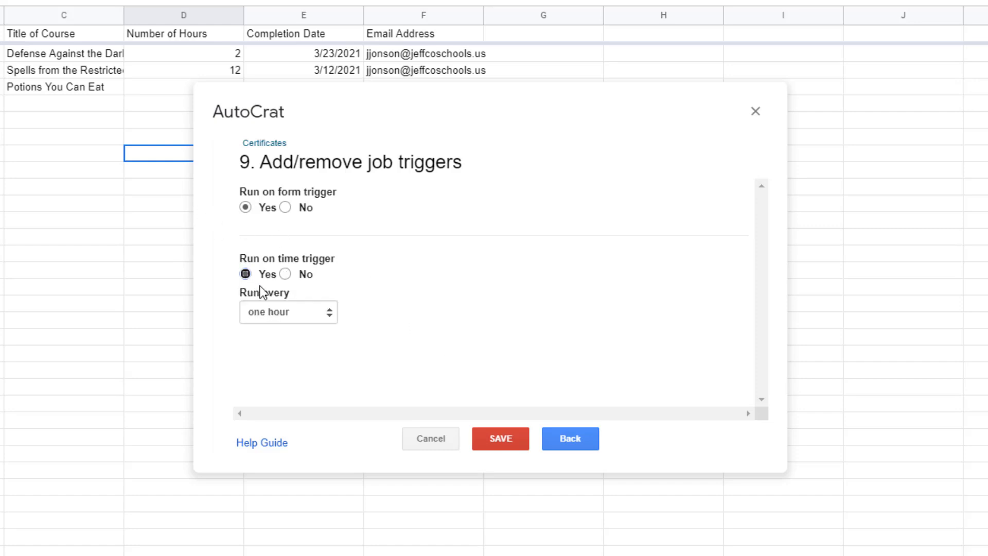
click(297, 318)
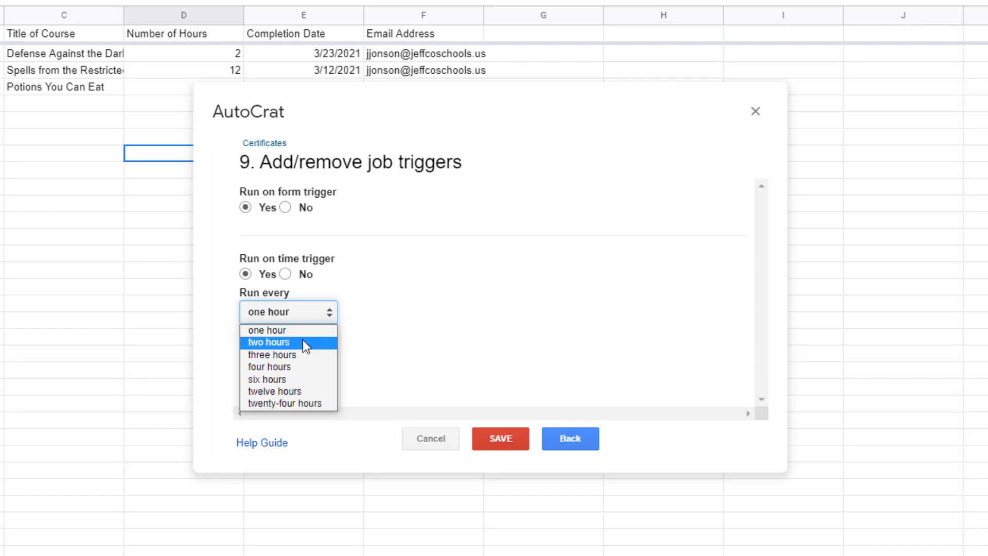
click(285, 274)
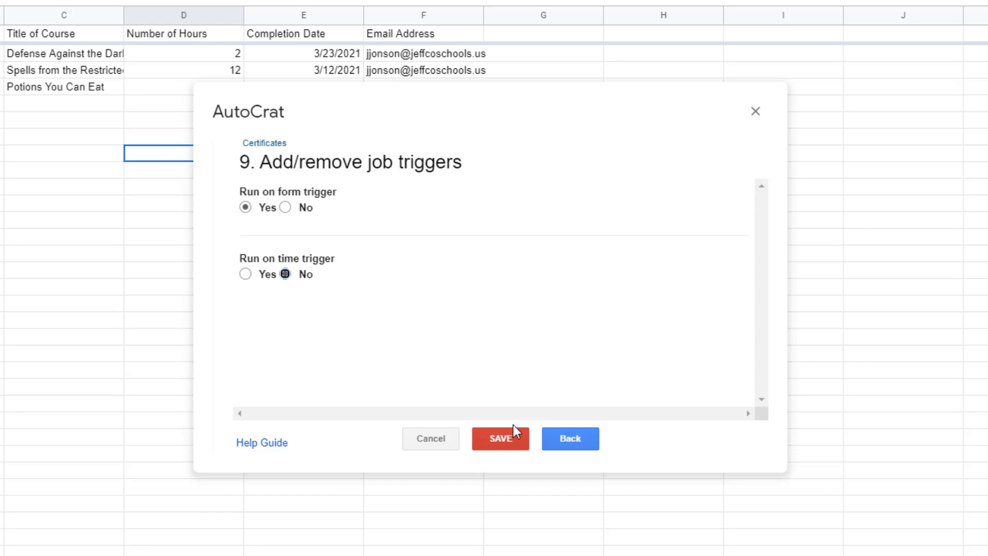
click(505, 440)
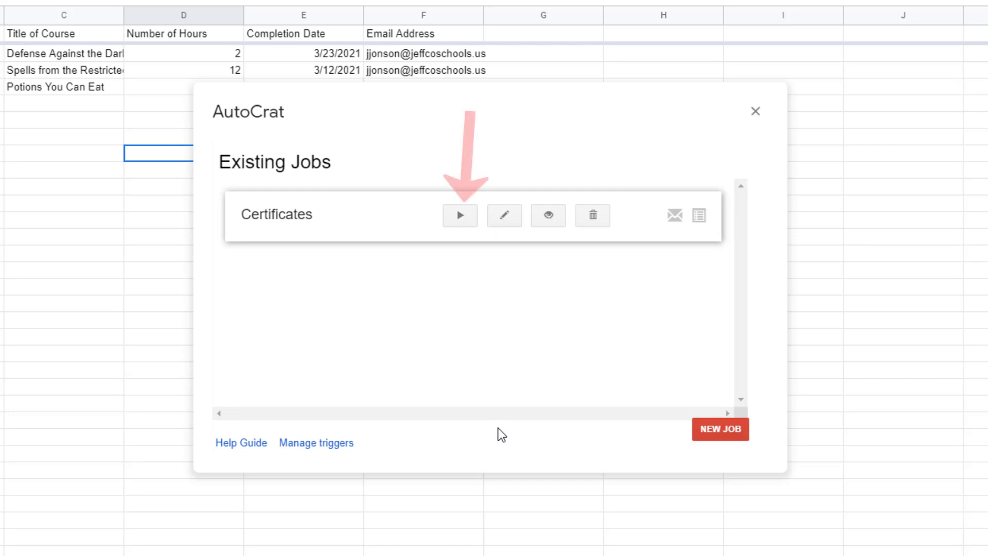
Step: Run the Certificates job and close AutoCrat to view the doc IDs, links and status
click(462, 218)
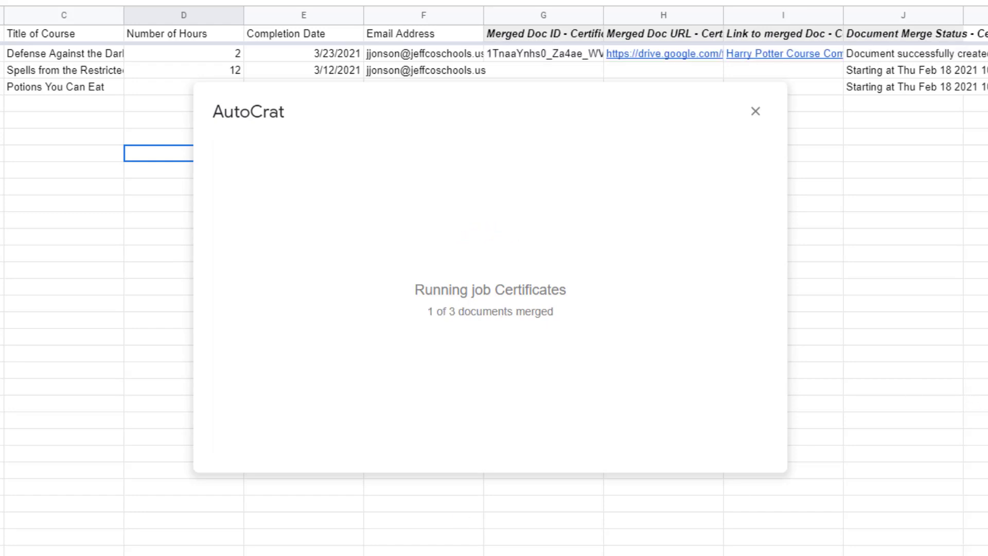
click(755, 112)
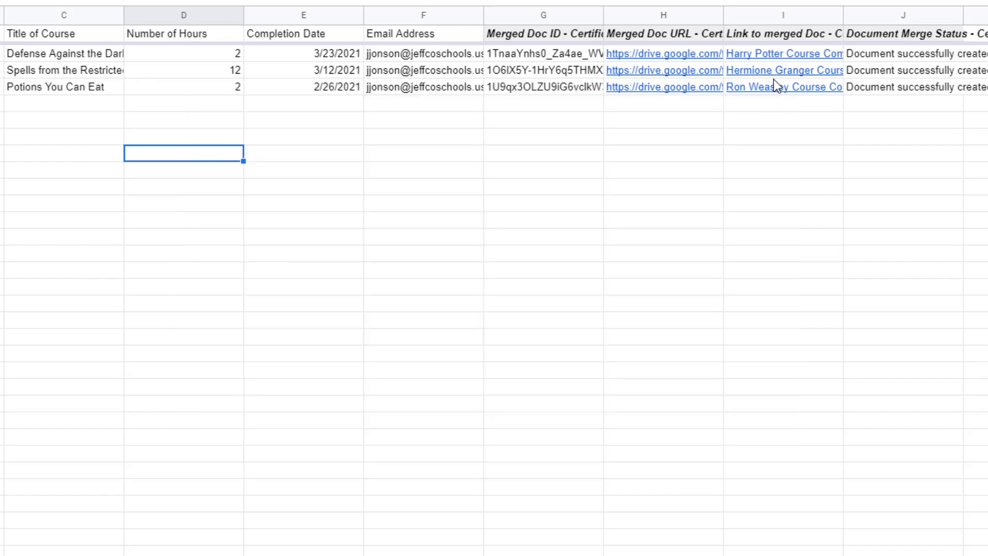
Step: Open the merged Spells from the Restricted Section certificate PDF linked in cell I3, then close it
click(784, 70)
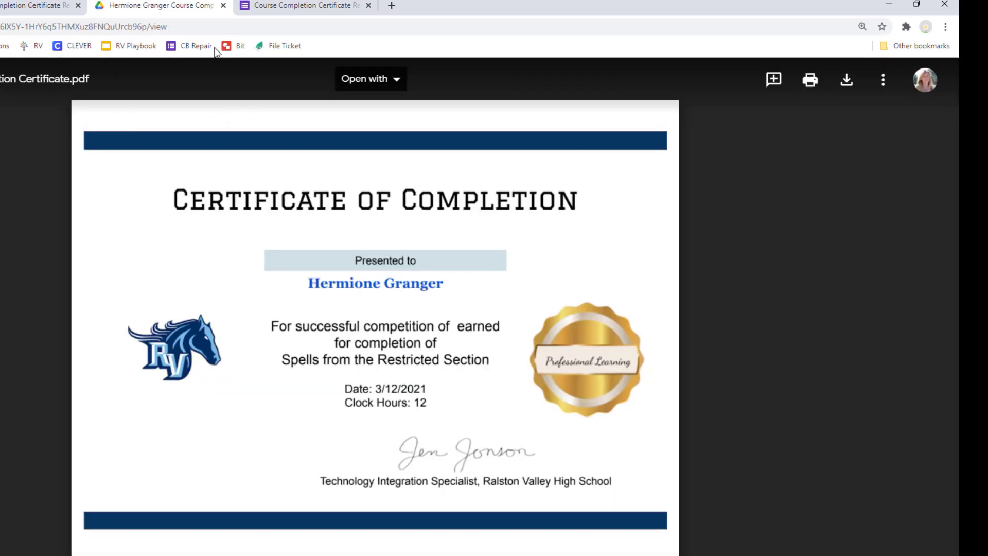
click(222, 10)
Step: Submit a form request with the respondent's name, Dealing with Family Drama, 1.5 hours, 02/18/2021
click(160, 10)
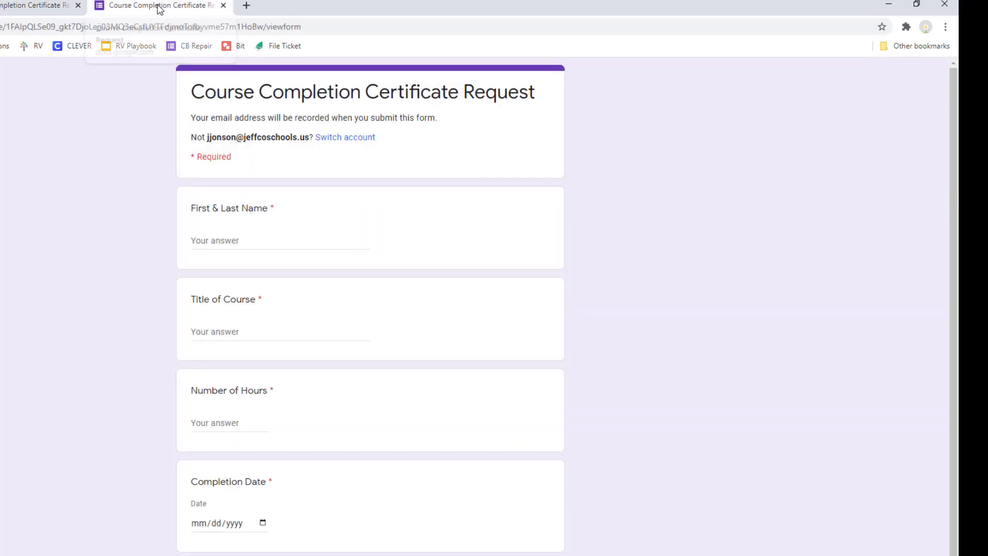
click(230, 240)
text(Draco Malfoy)
key(Tab)
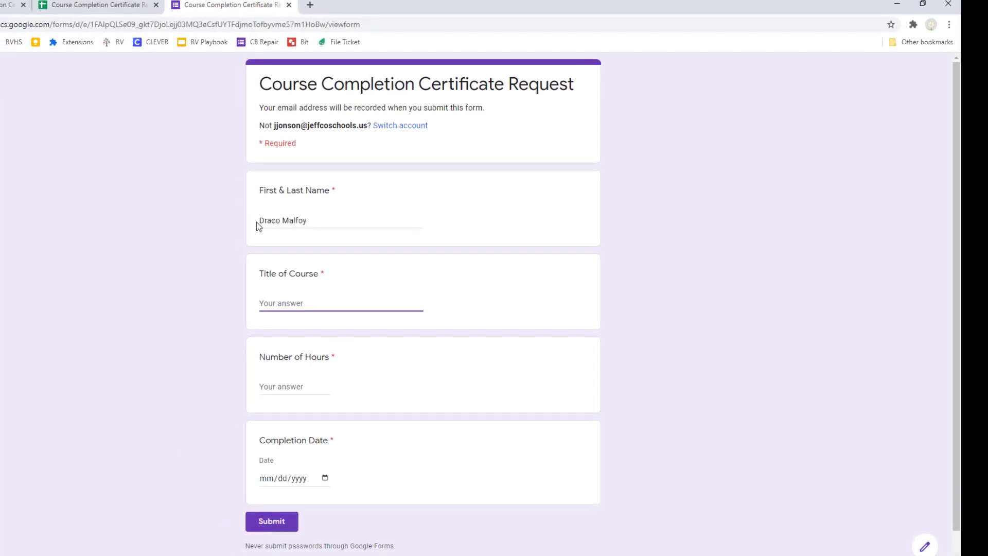
text(Dealing with Family Drama)
key(Tab)
text(1.5)
click(324, 477)
key(Return)
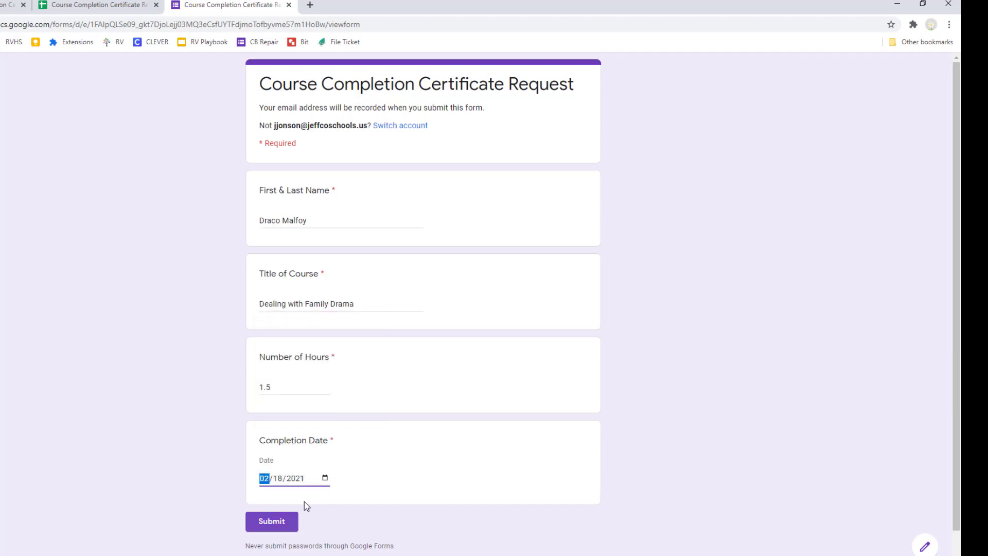
click(288, 519)
click(107, 7)
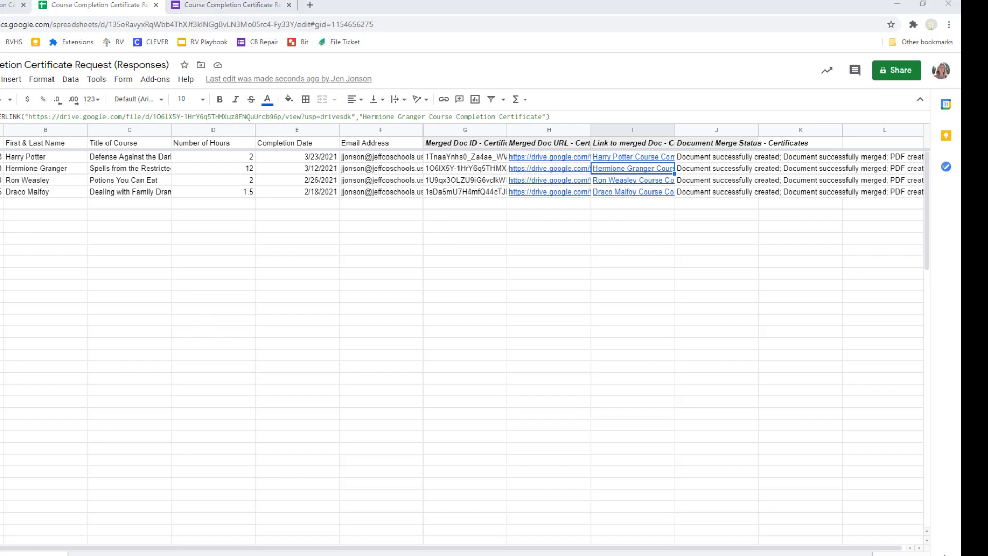
Step: Preview the emailed Potions You Can Eat certificate PDF in Gmail, then return to the responses spreadsheet
key(alt+Tab)
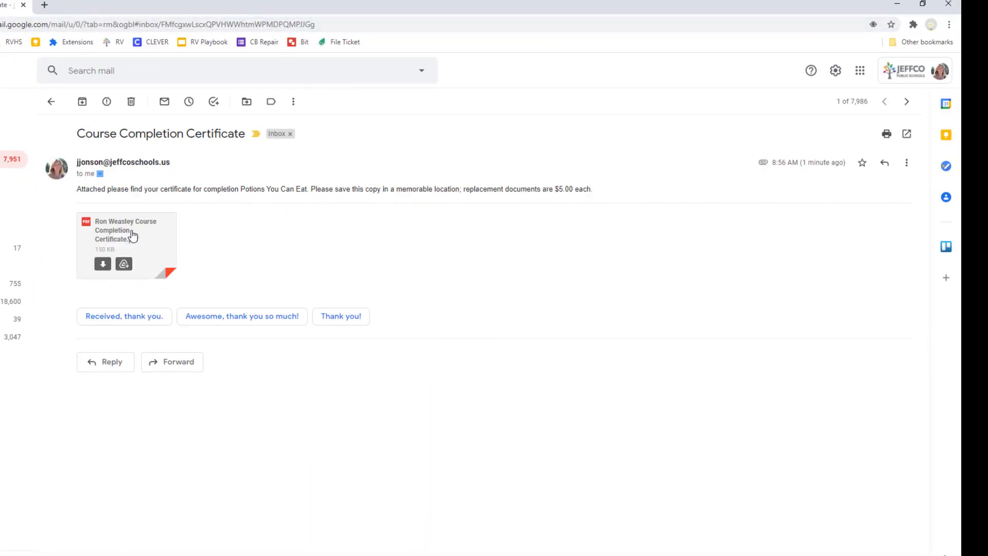
click(124, 239)
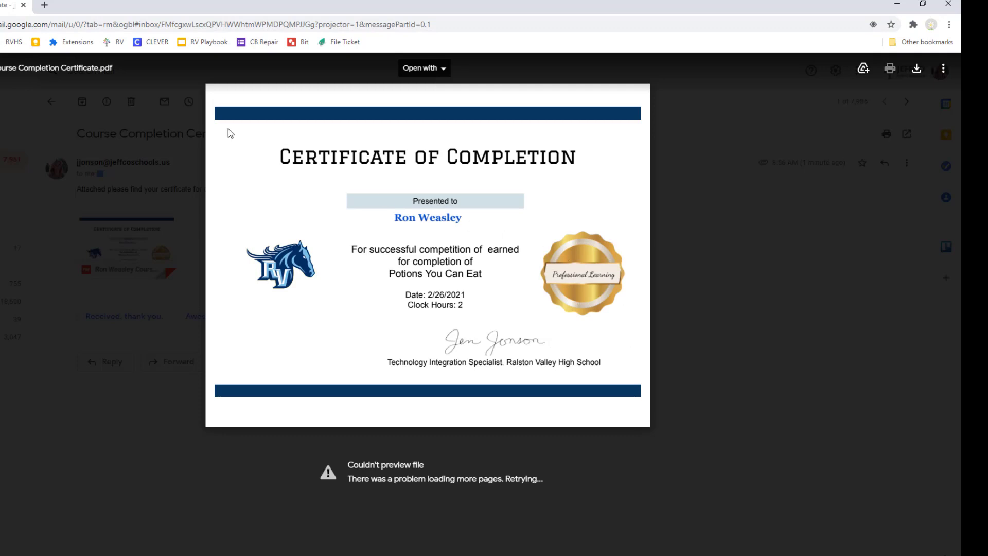
click(905, 6)
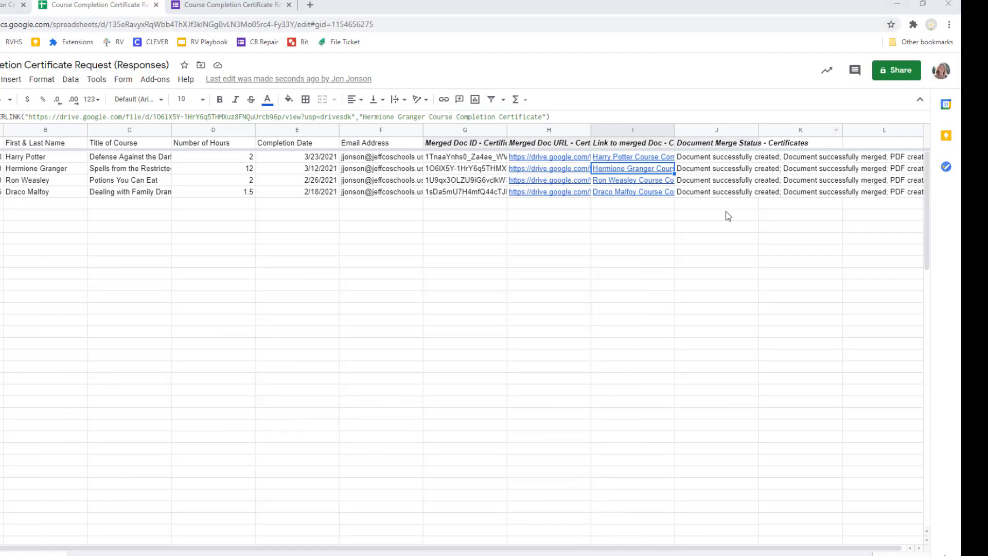